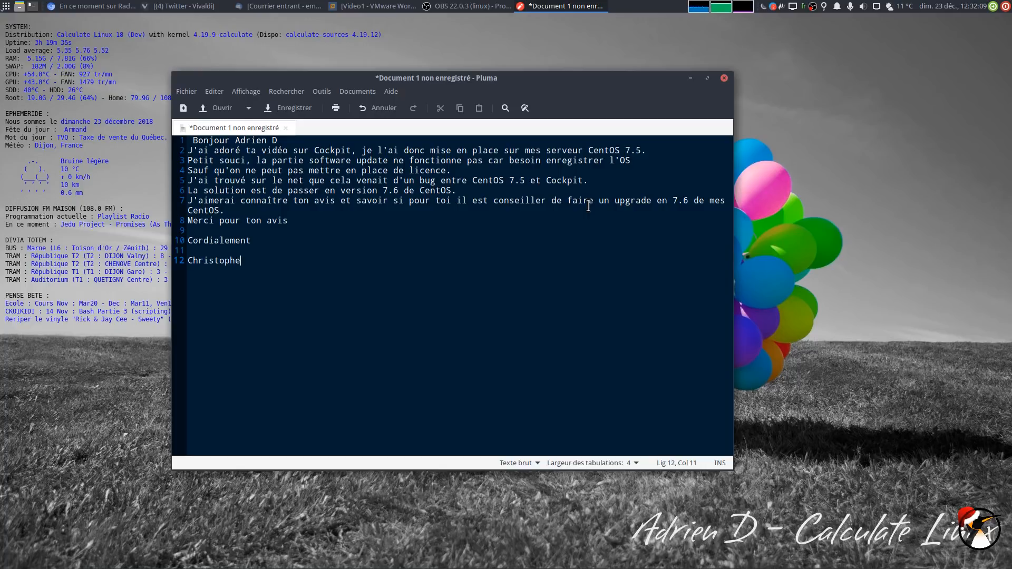
Highlight 's serveur CentOS 7.5.' in the note and open YouTube in Vivaldi
drag(644, 153, 536, 146)
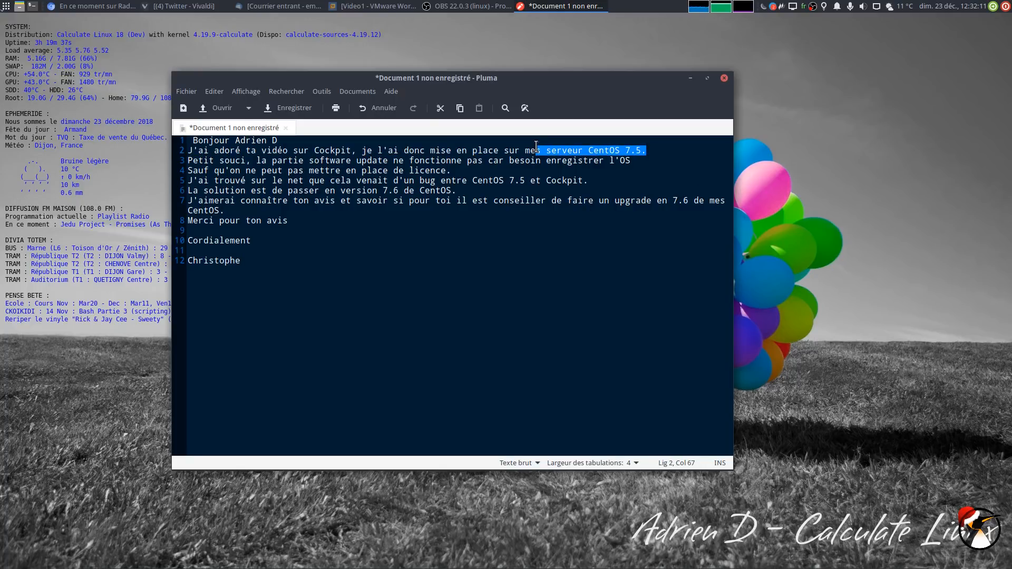
click(354, 560)
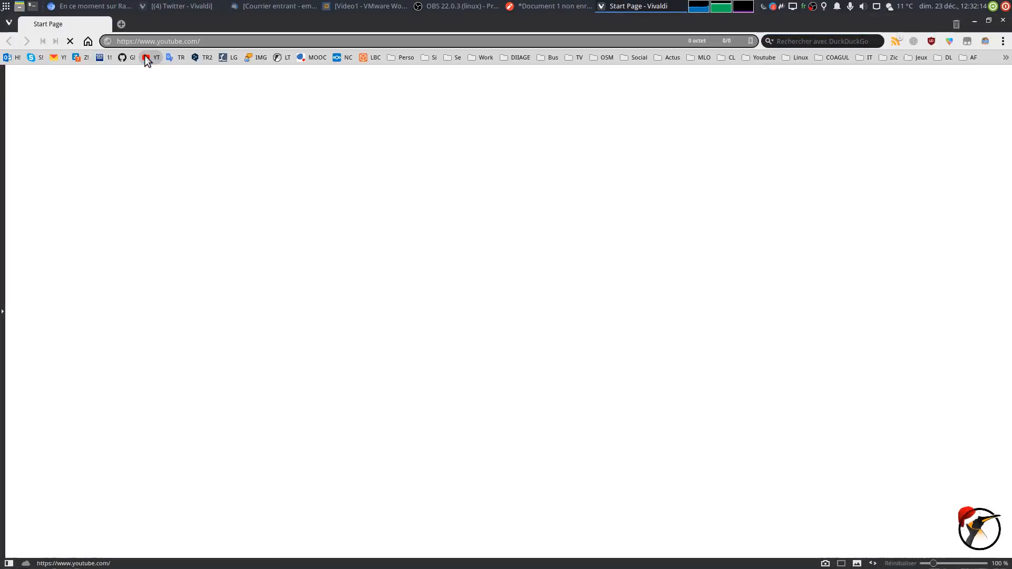
click(146, 57)
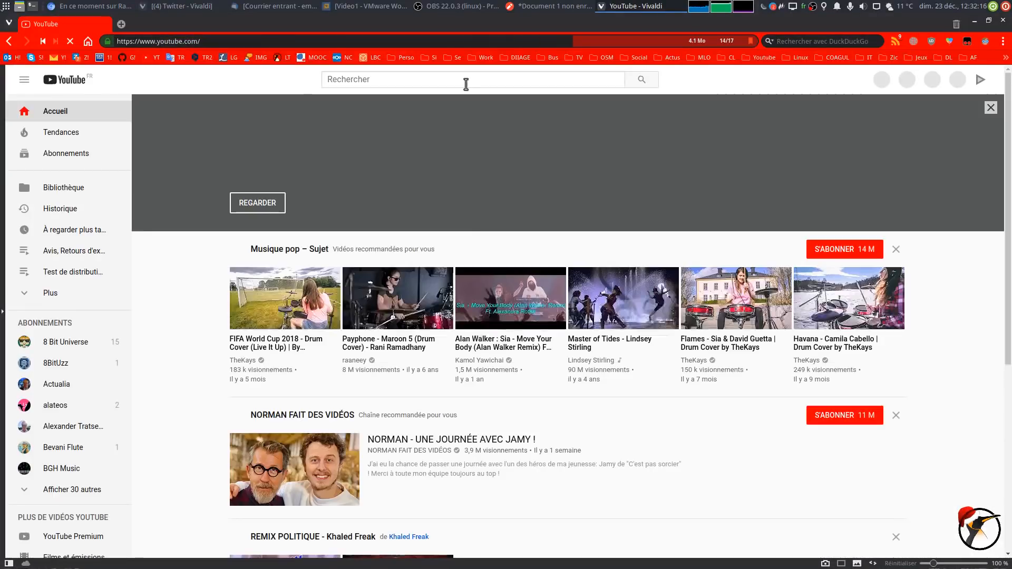
Search YouTube for 'cockpit linuxtricks' and open the Cockpit RHEL7 demo video
click(466, 84)
text(c)
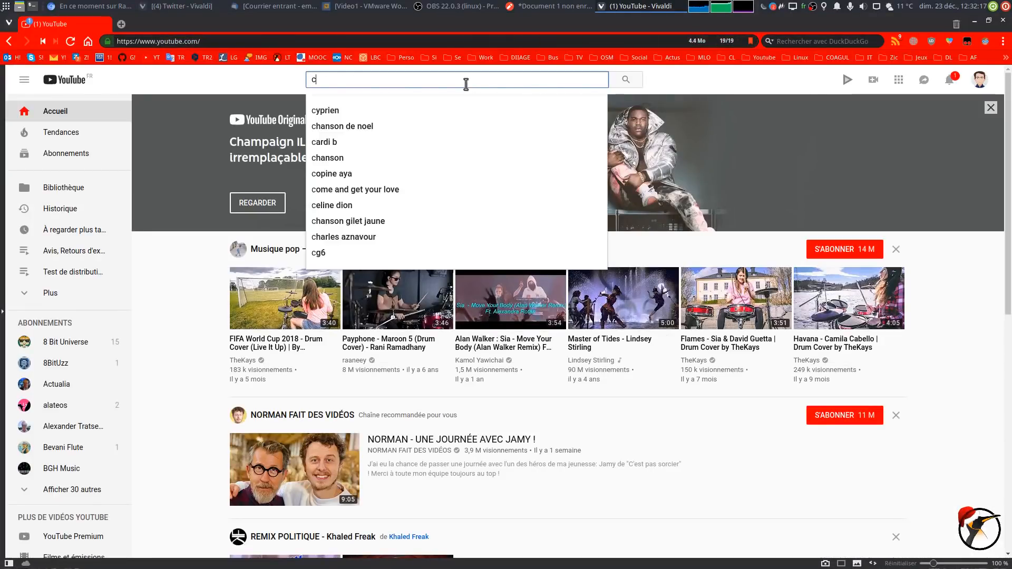
text(ockpit linux)
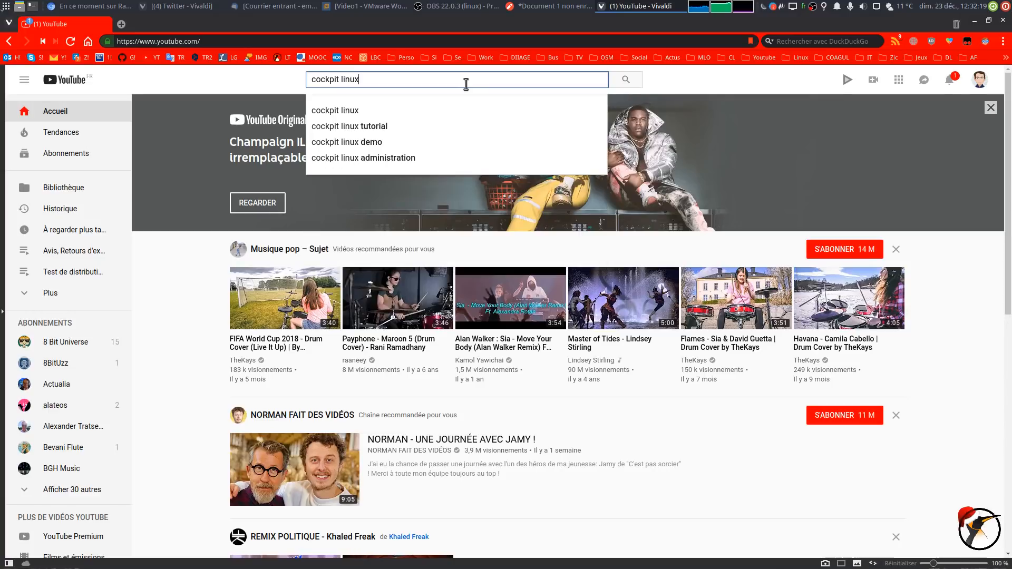
text(tricks)
key(Return)
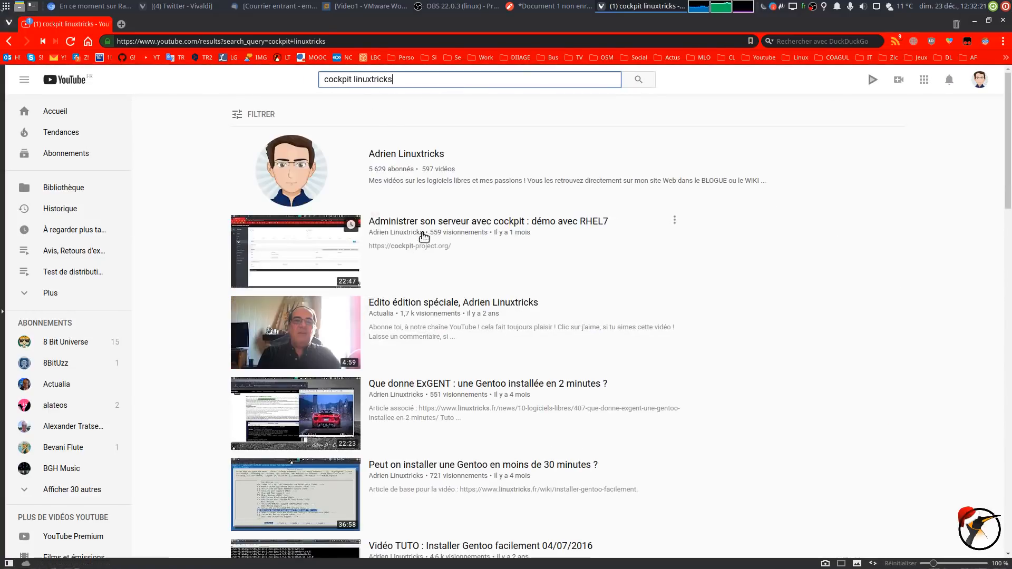
click(431, 225)
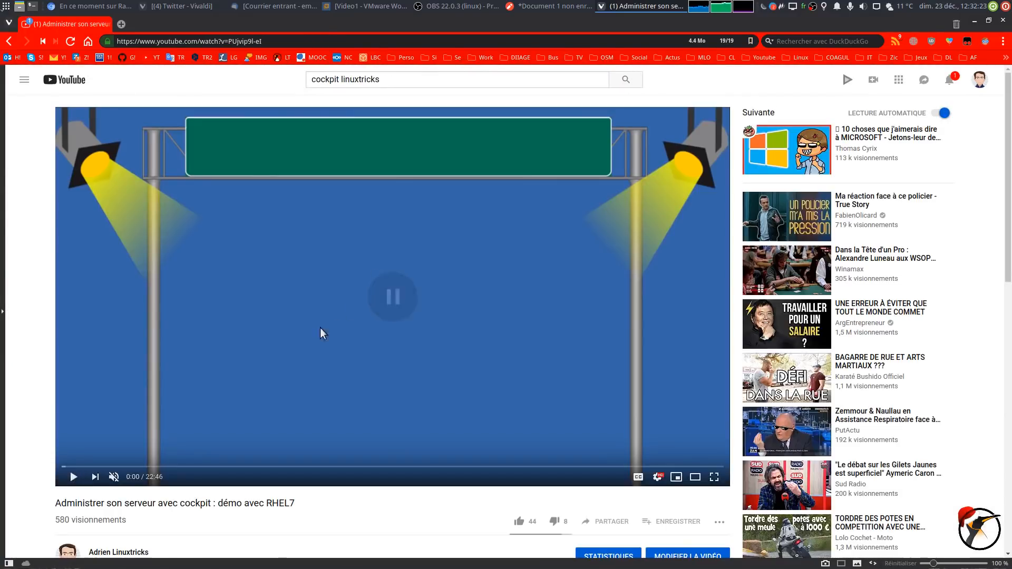
Skim the video forward to its Software Updates section, then close the browser
scroll(421, 372, down, 2)
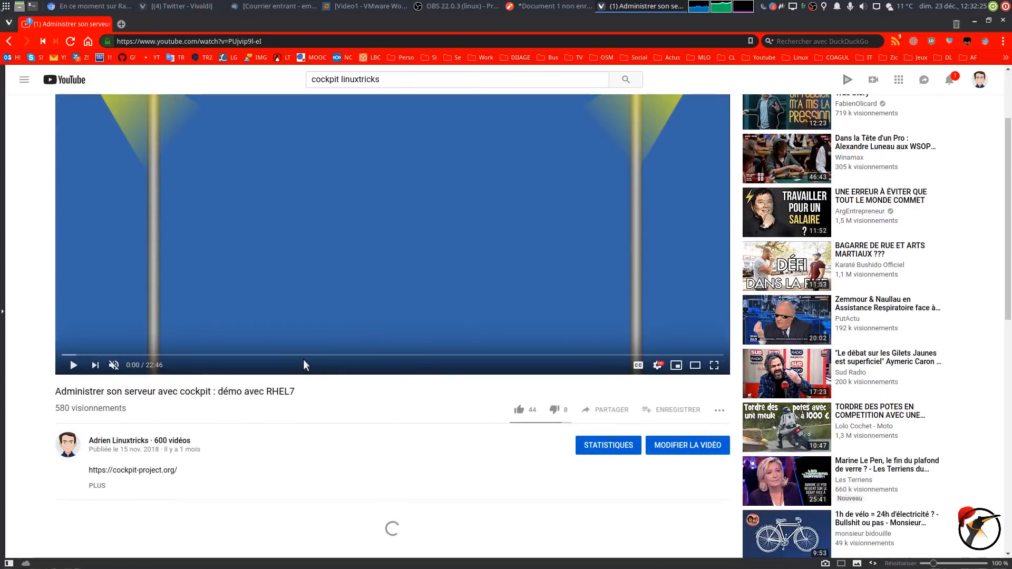
click(79, 355)
scroll(23, 356, up, 2)
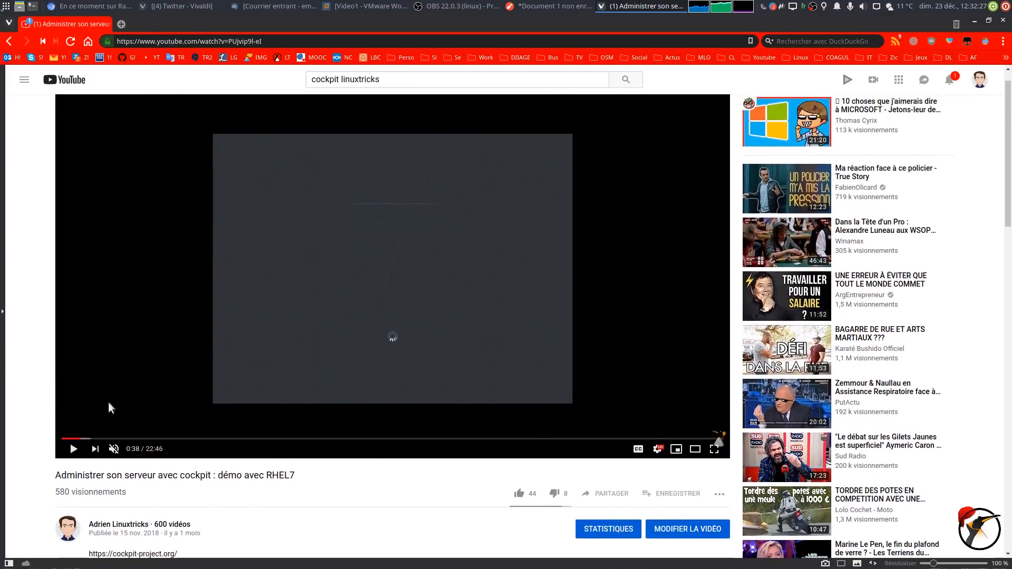
drag(99, 441, 293, 454)
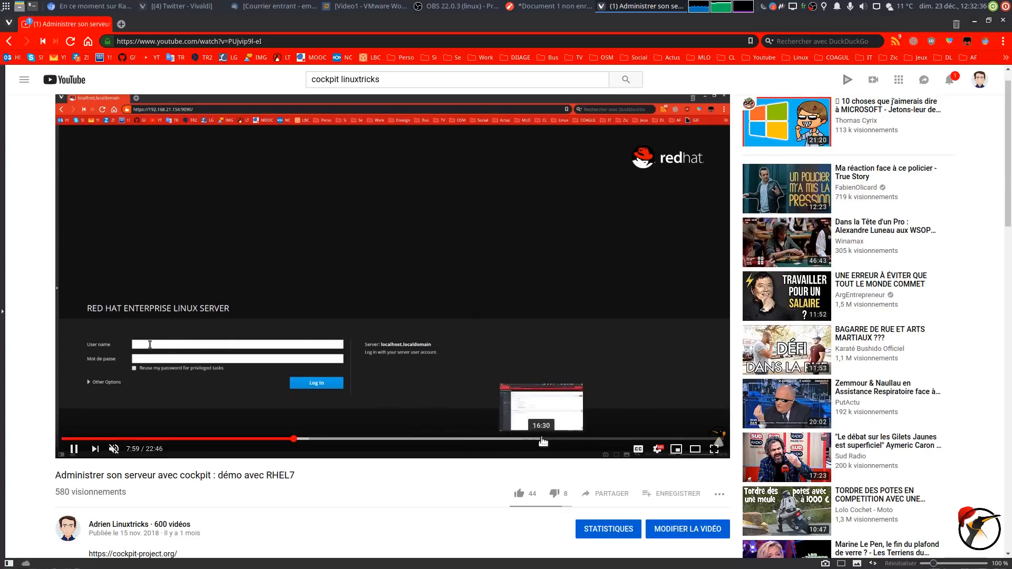
click(538, 440)
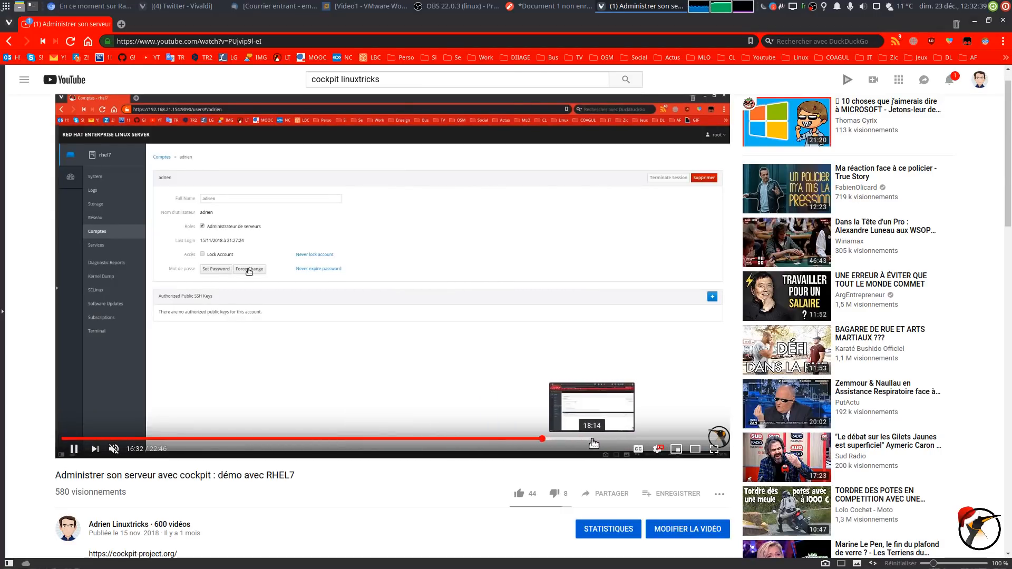
click(592, 440)
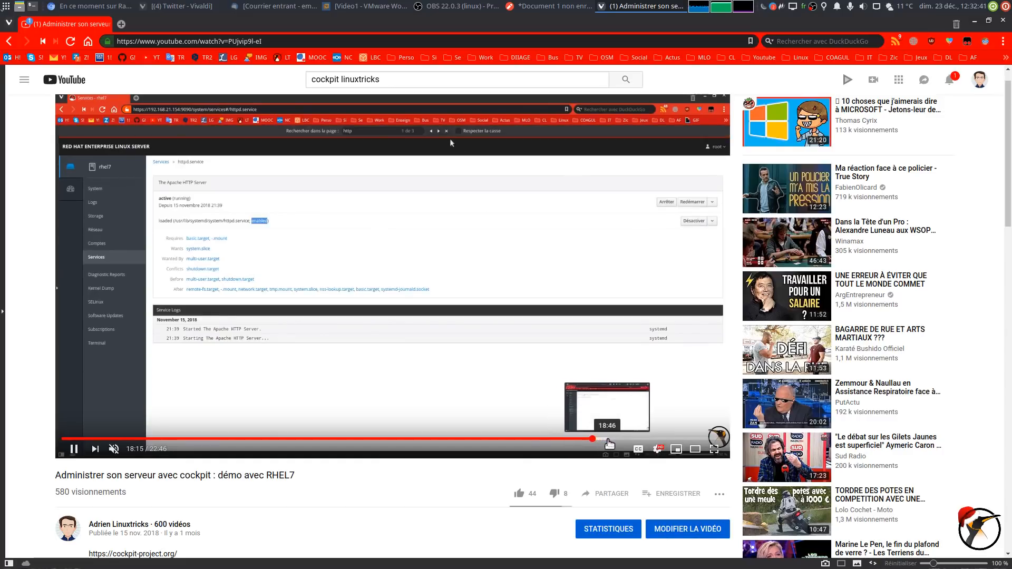
click(630, 439)
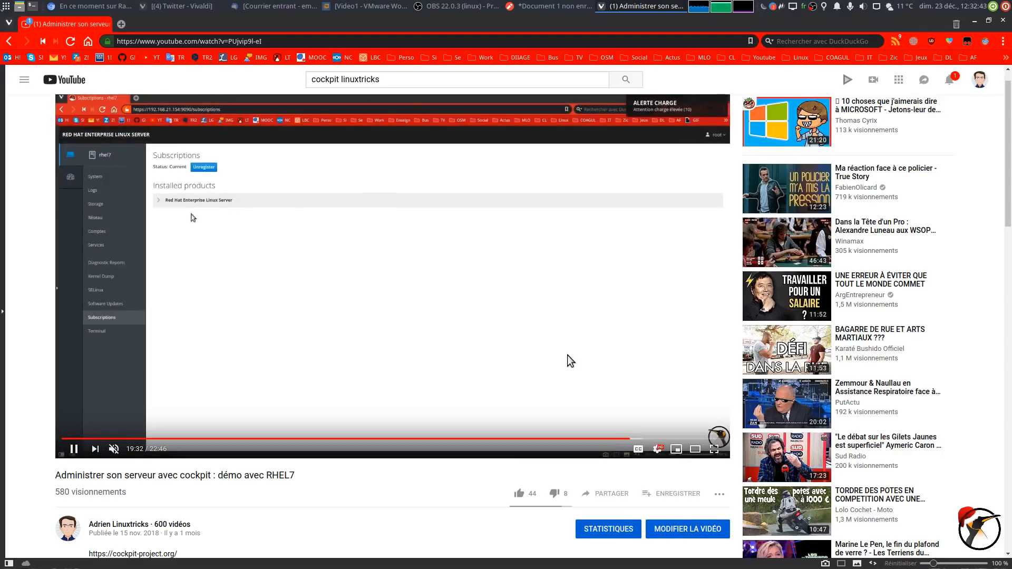
click(621, 439)
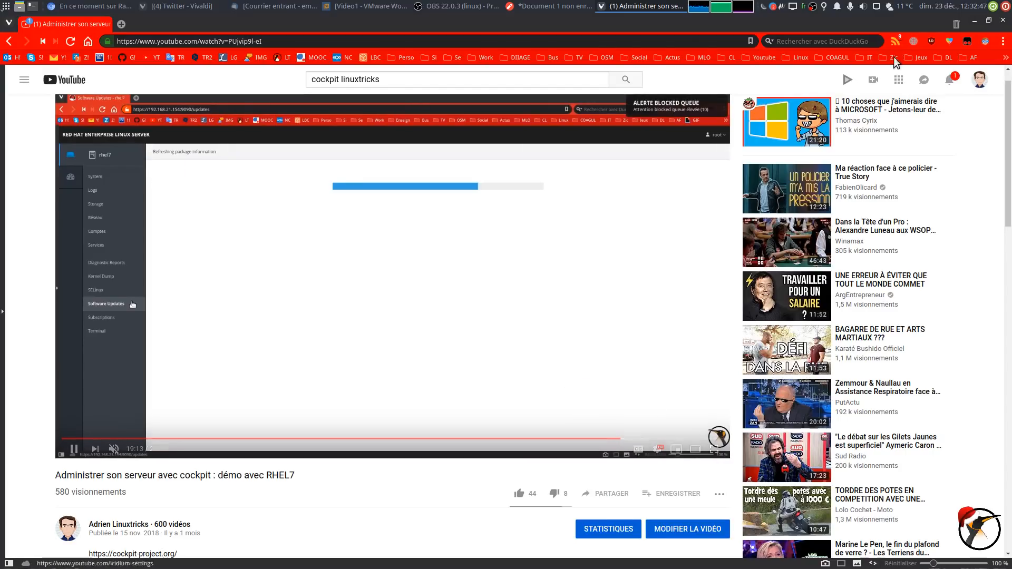
click(1003, 20)
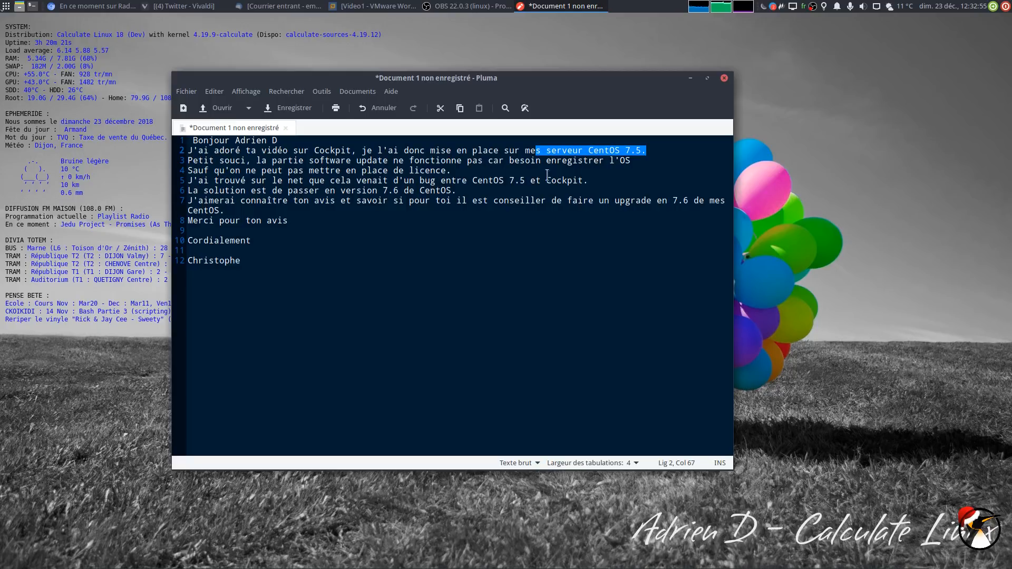
Power on the Video1 VM and shift the message window aside to uncover its console
click(372, 6)
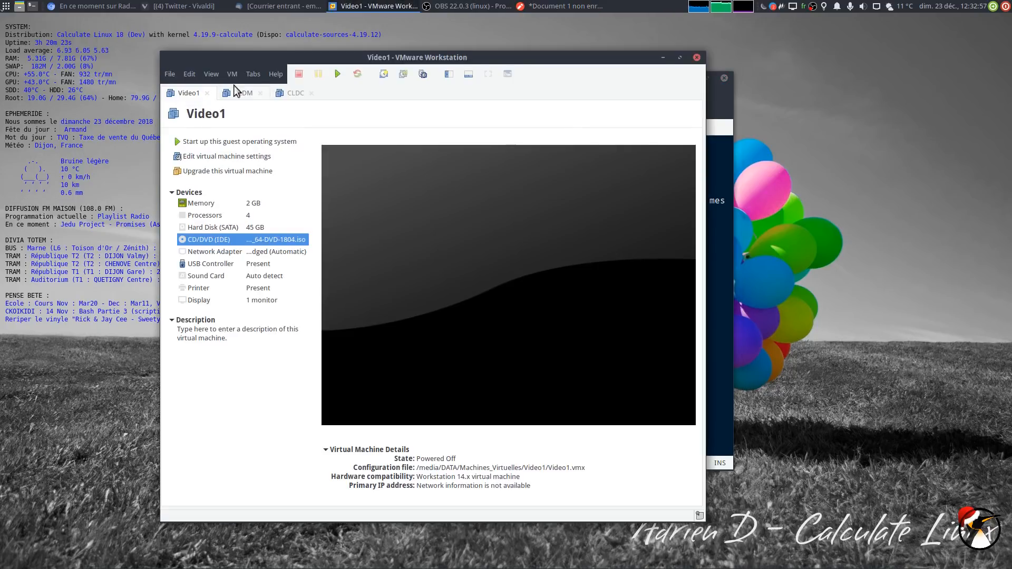
click(337, 75)
drag(517, 58, 372, 33)
click(583, 78)
drag(358, 81, 595, 79)
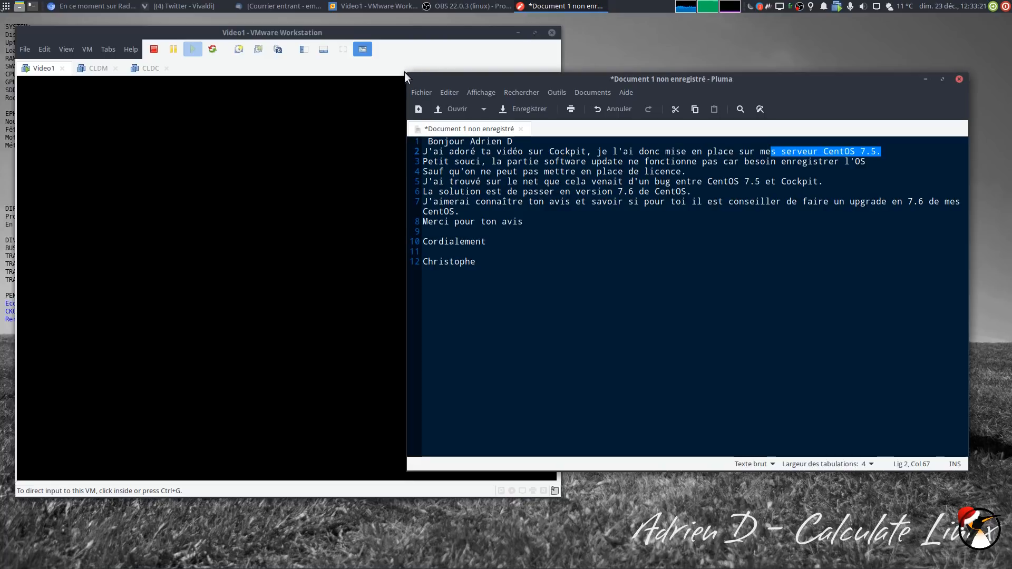
drag(405, 72, 561, 74)
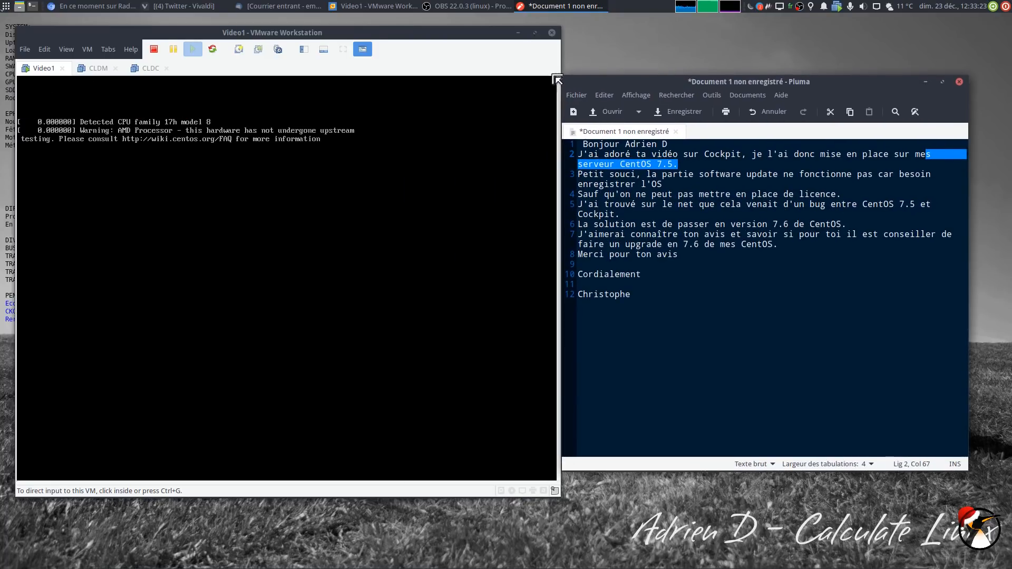
drag(639, 83, 669, 77)
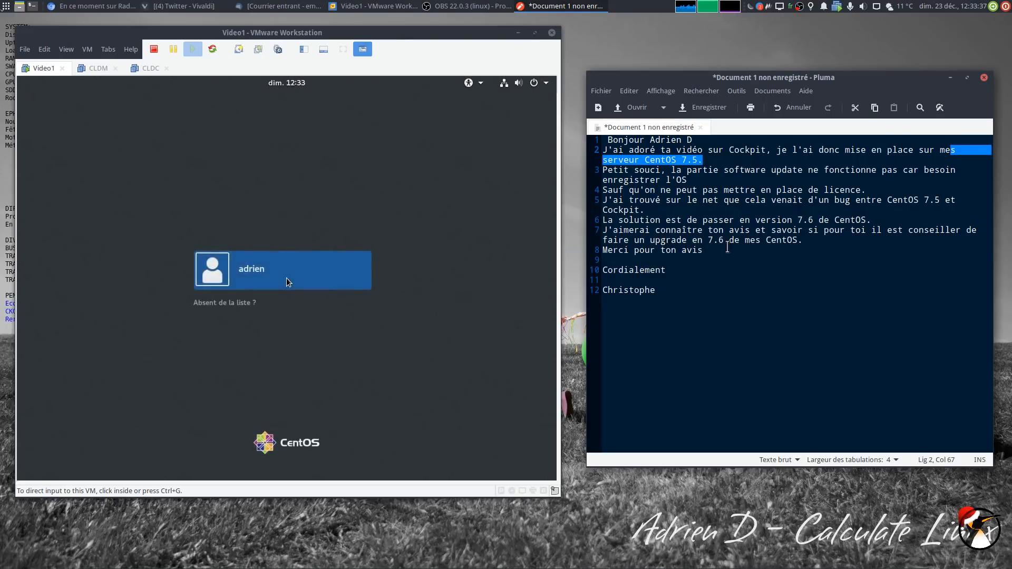
Sign in to the CentOS guest with the user's password and switch the VM to full screen
click(326, 250)
click(314, 268)
text(************)
key(Return)
key(ctrl+alt)
click(950, 77)
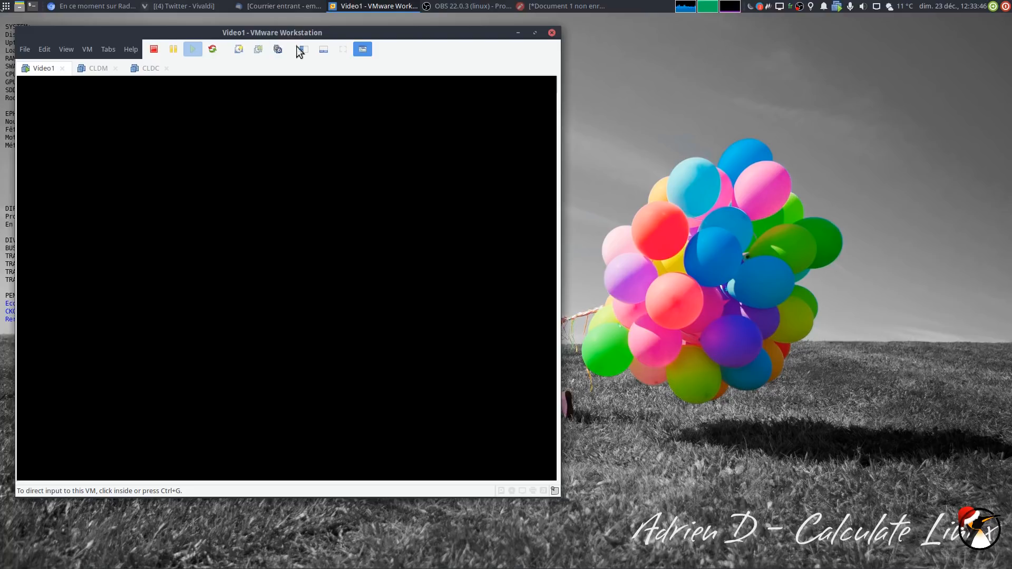
click(298, 50)
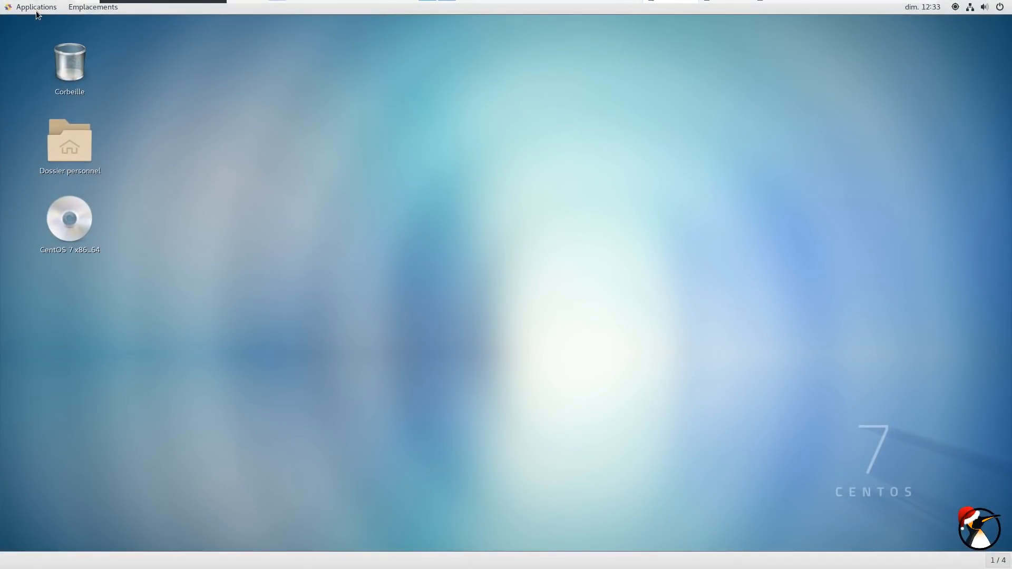
Open a terminal, run cat /etc/redhat-release showing CentOS 7.5.1804, then minimise it
click(45, 10)
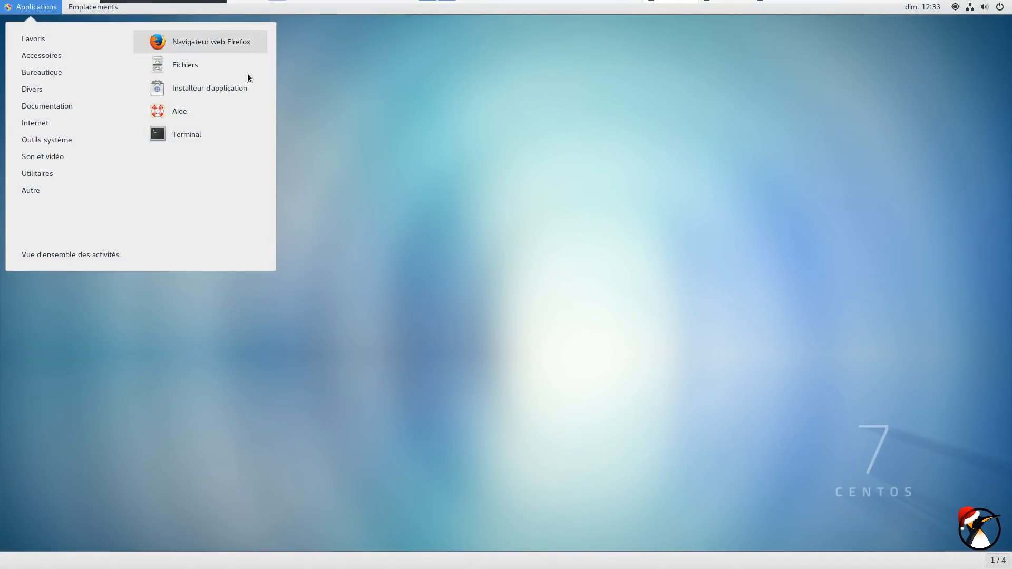
click(214, 135)
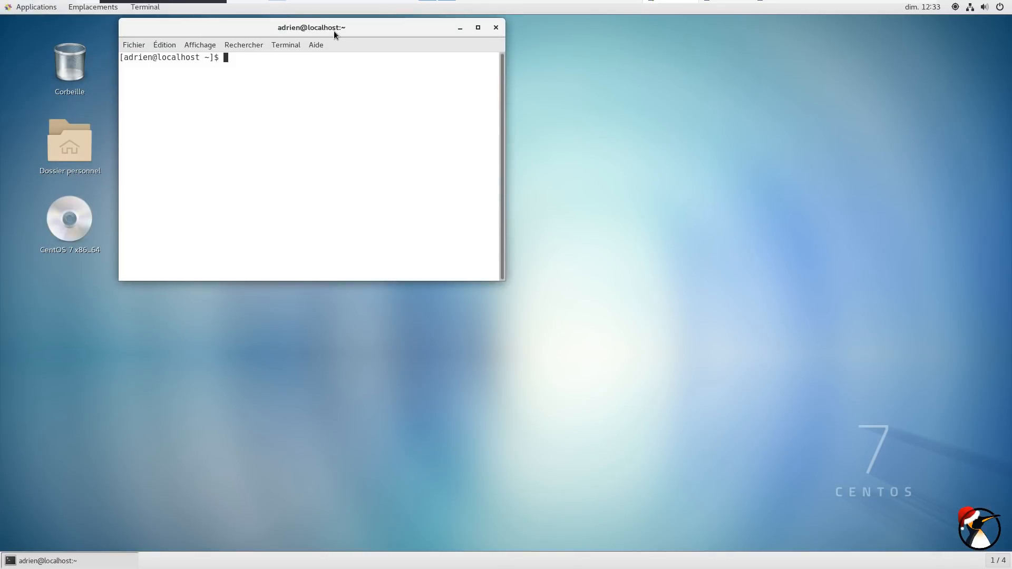
key(ctrl+plus)
key(ctrl+plus)
key(ctrl+plus)
text(cat /etc/redh)
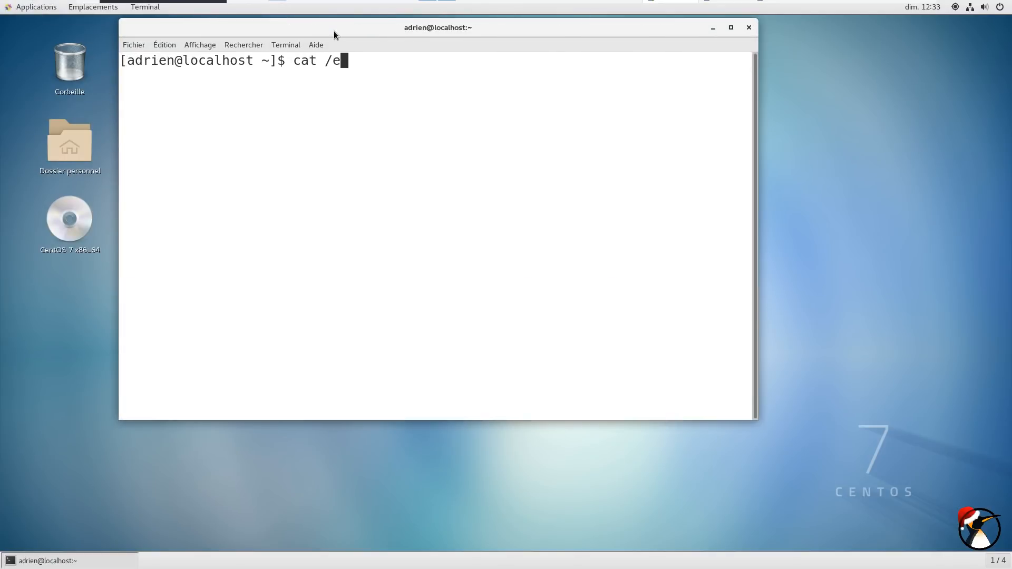
key(Tab)
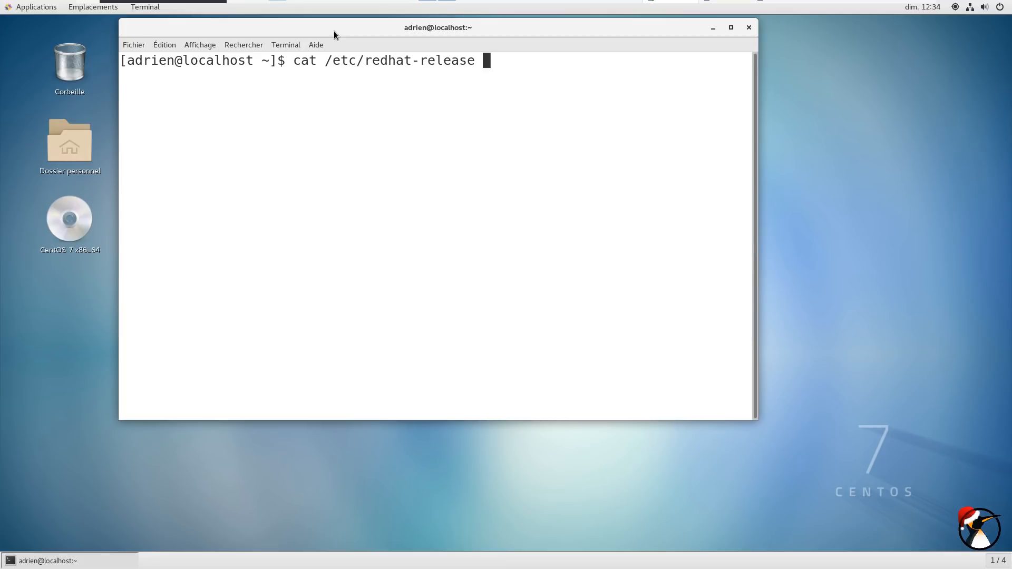
key(Return)
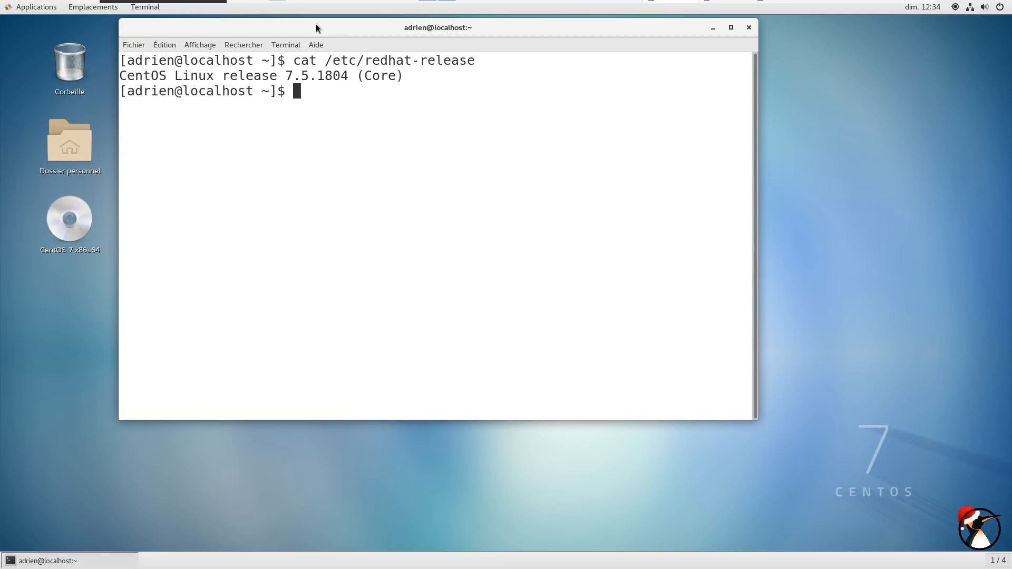
drag(530, 27, 560, 54)
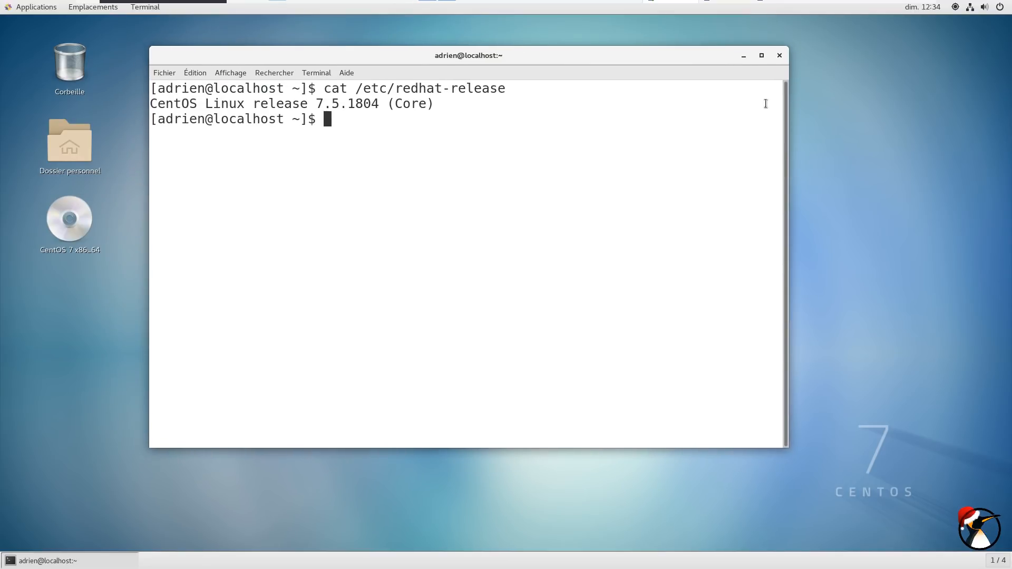
click(743, 56)
click(31, 7)
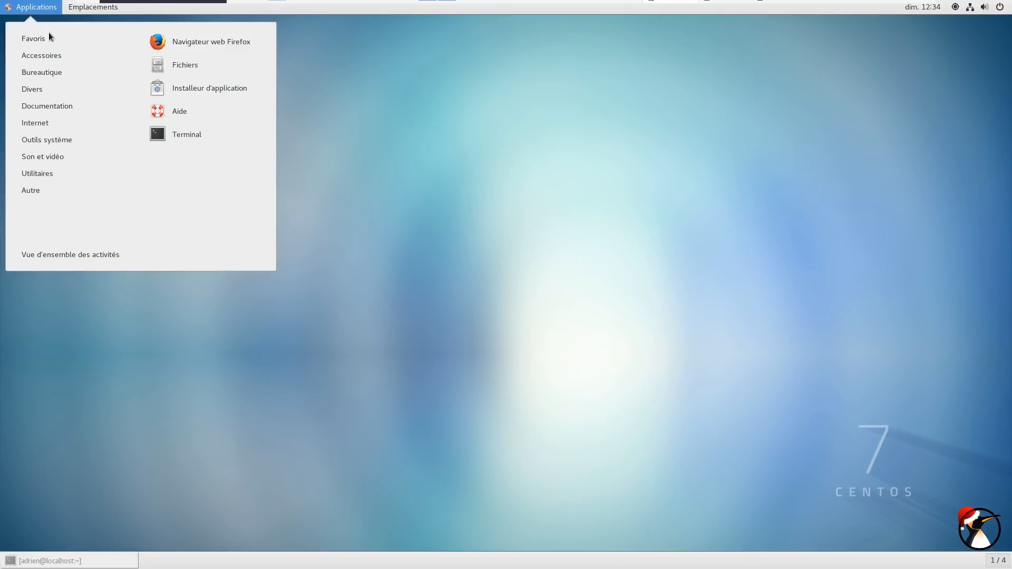
Launch Firefox and start the cockpit service with sudo systemctl start cockpit
click(208, 49)
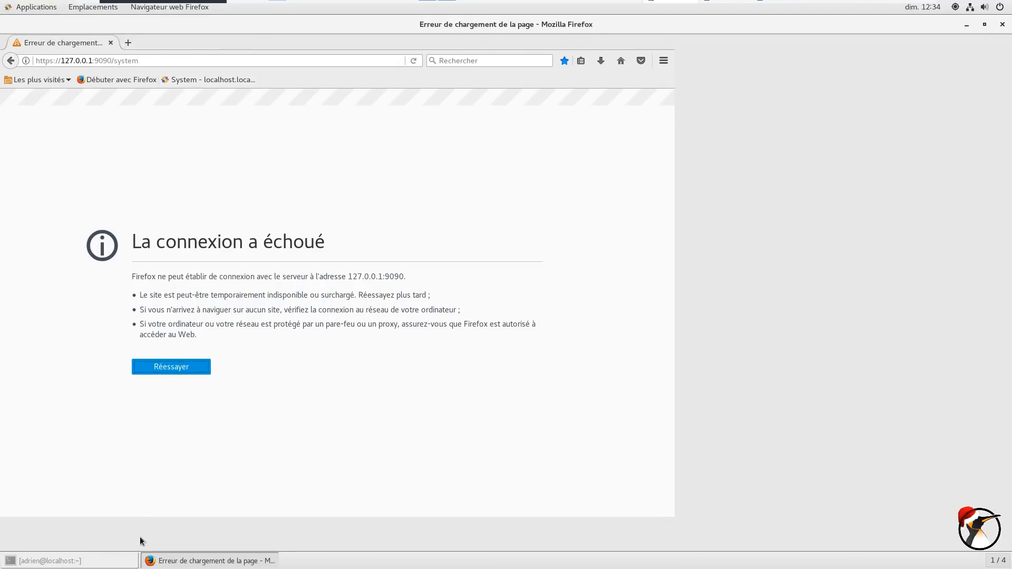
click(68, 561)
text(sudo systemctl )
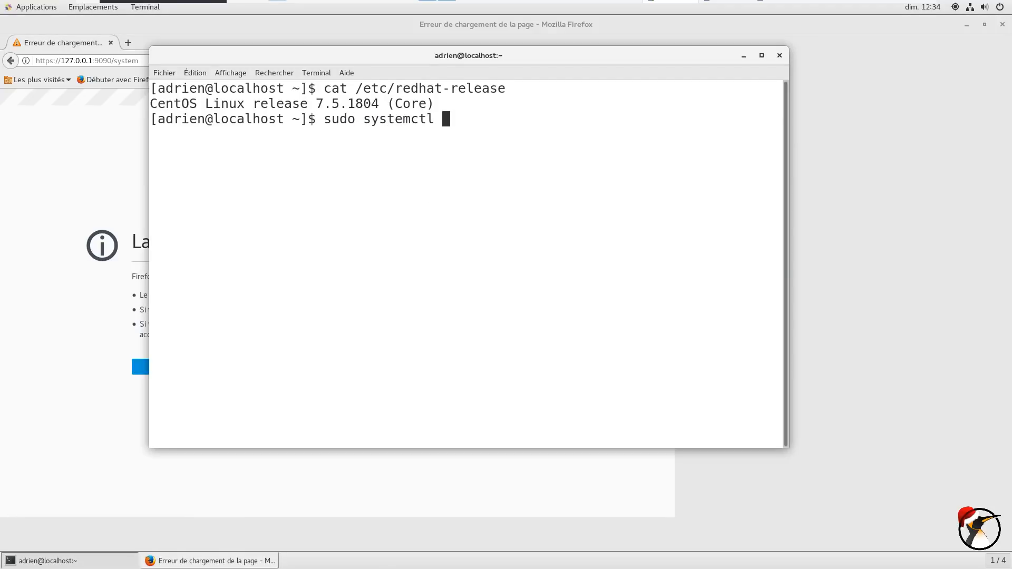
text(start cockpit)
key(Return)
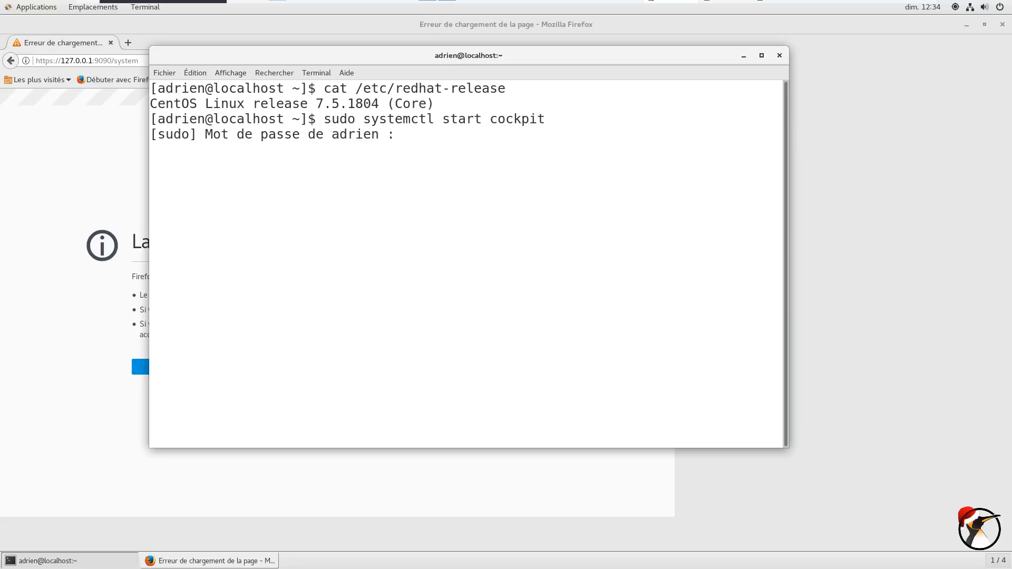
key(Return)
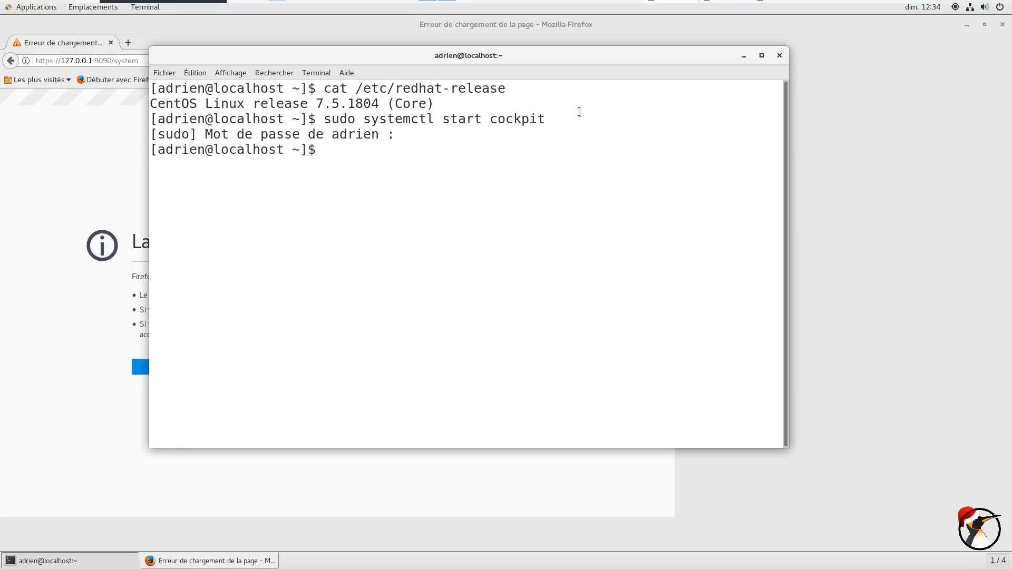
Reload the Cockpit System page at 127.0.0.1:9090 and restore Firefox to a centred window
click(69, 86)
click(180, 79)
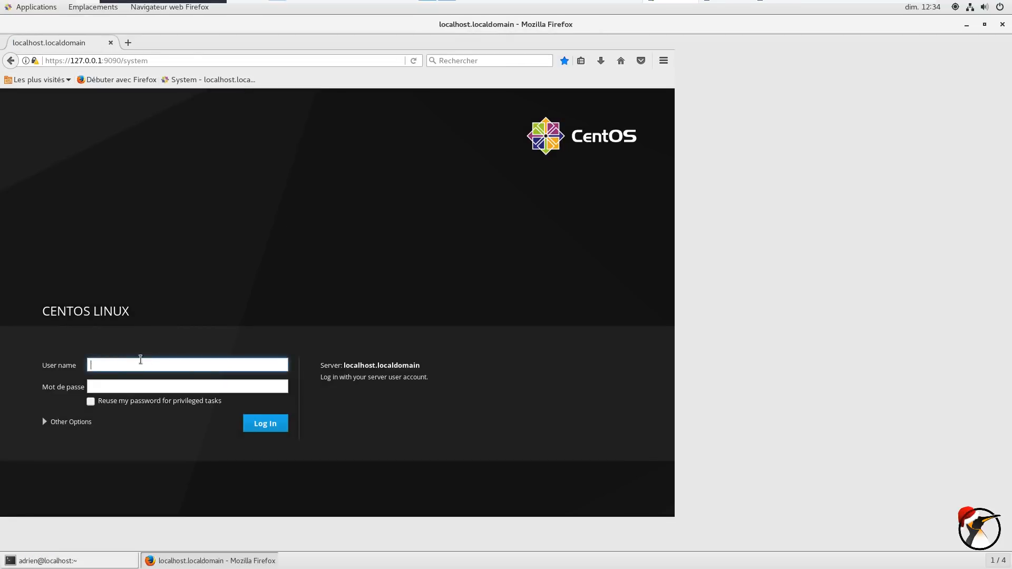
click(984, 25)
drag(555, 27, 696, 36)
Log in to Cockpit with the root account and its password
click(270, 375)
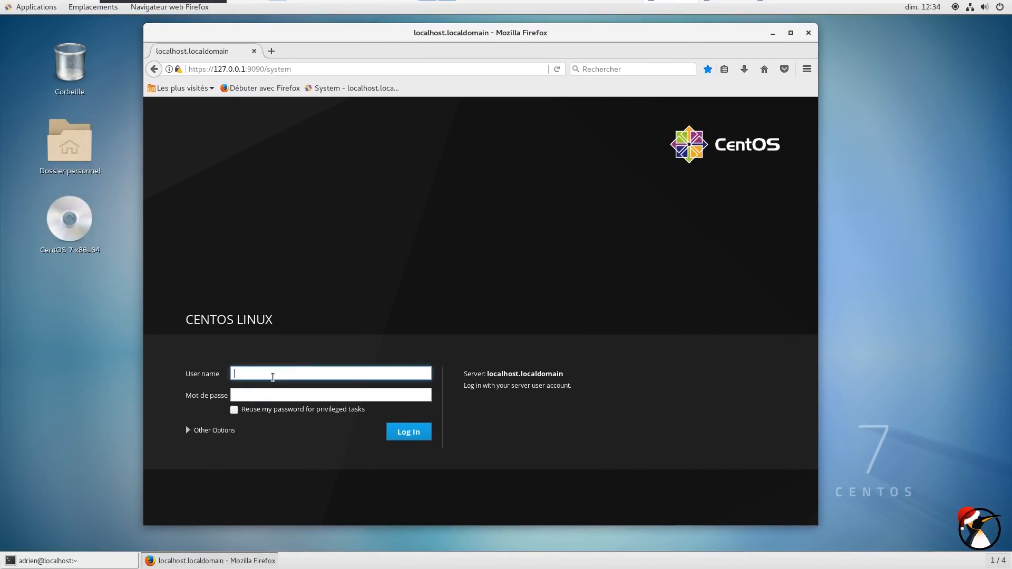
text(root)
key(Tab)
text(root)
key(Return)
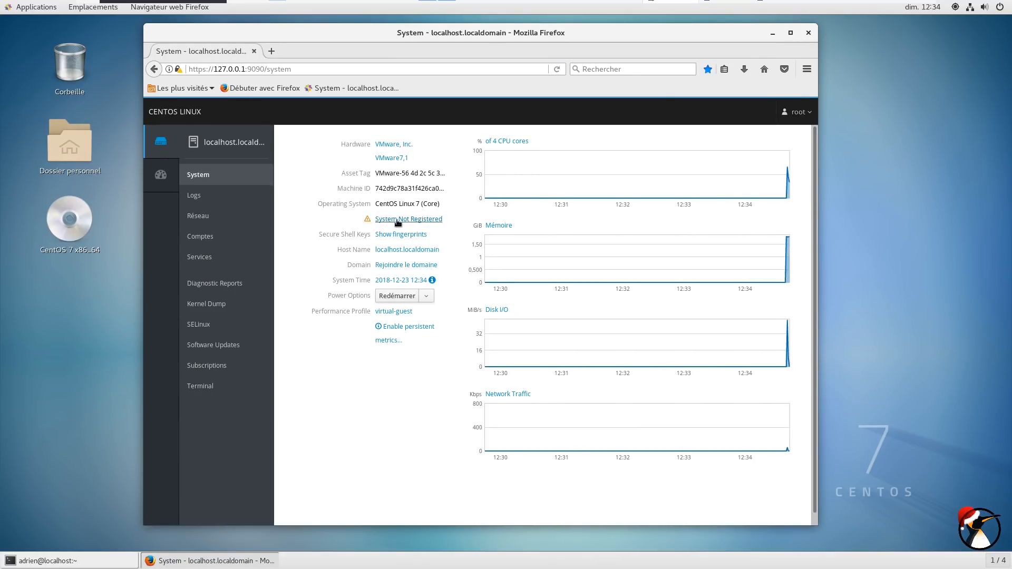
Open Subscriptions, then Software Updates, listing 637 available updates
click(211, 365)
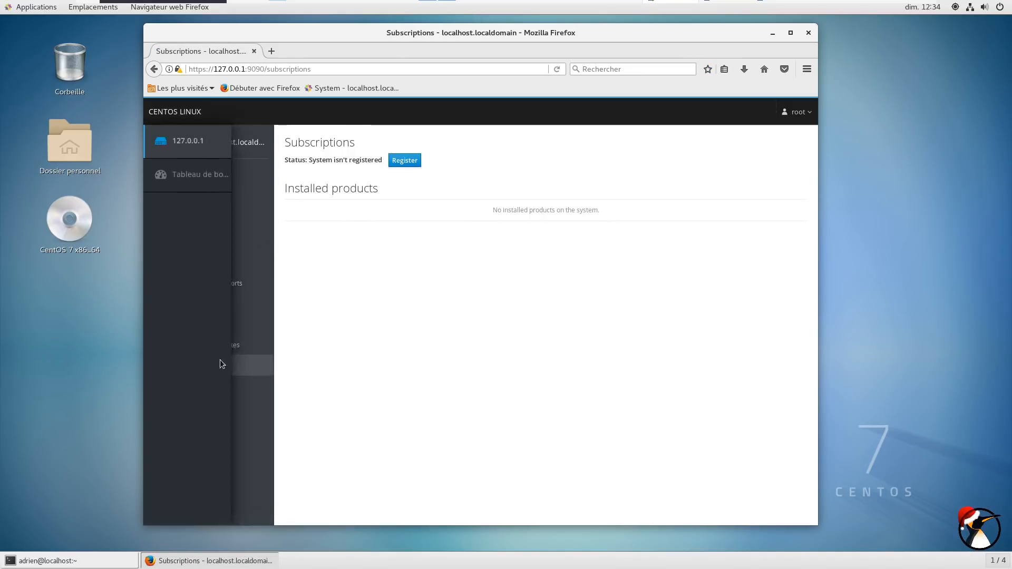
click(233, 344)
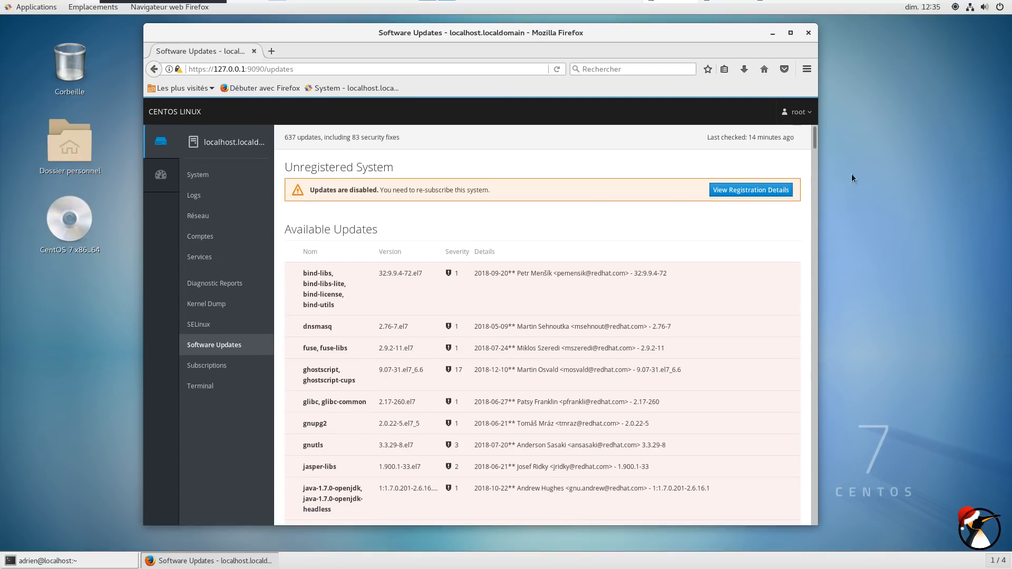
drag(814, 146, 824, 129)
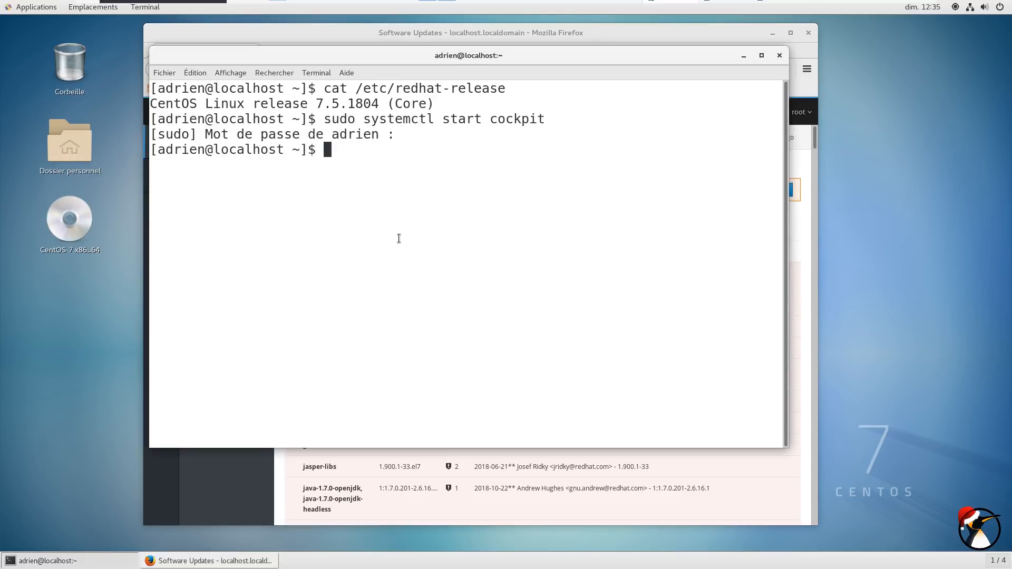
List installed cockpit packages and show cockpit-subscriptions details with rpm -qi
text(rpm -qa | grep cockpit)
key(Return)
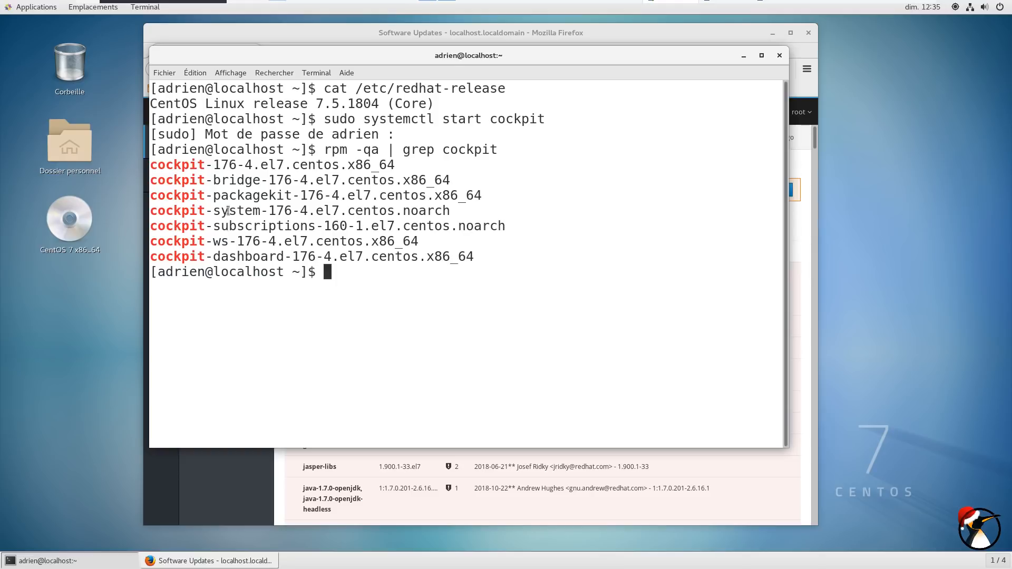
drag(314, 225, 149, 230)
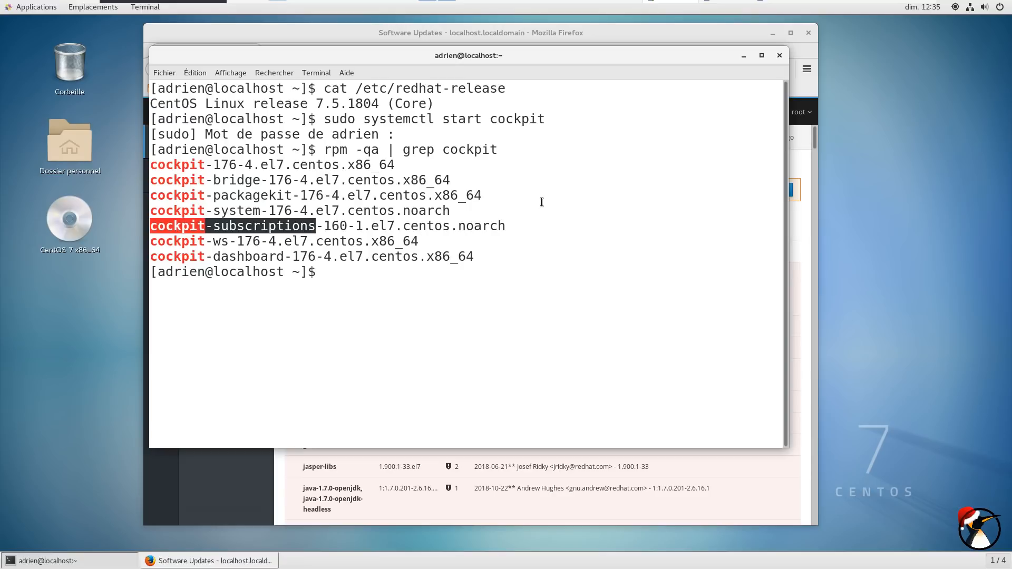
text(rpm -qi)
middle_click(456, 263)
key(Return)
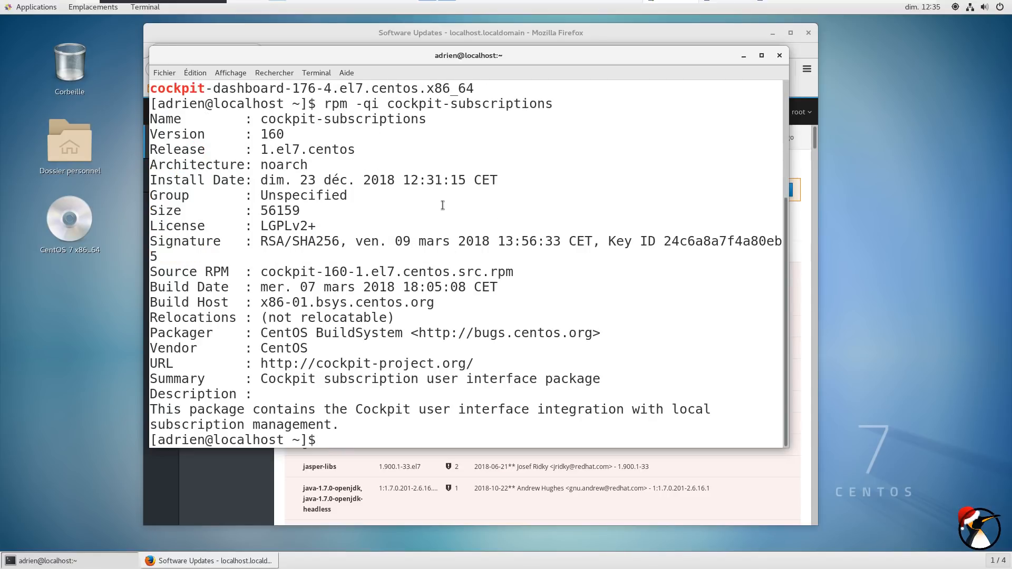
drag(258, 121, 452, 124)
key(ctrl+c)
click(385, 326)
drag(261, 379, 419, 381)
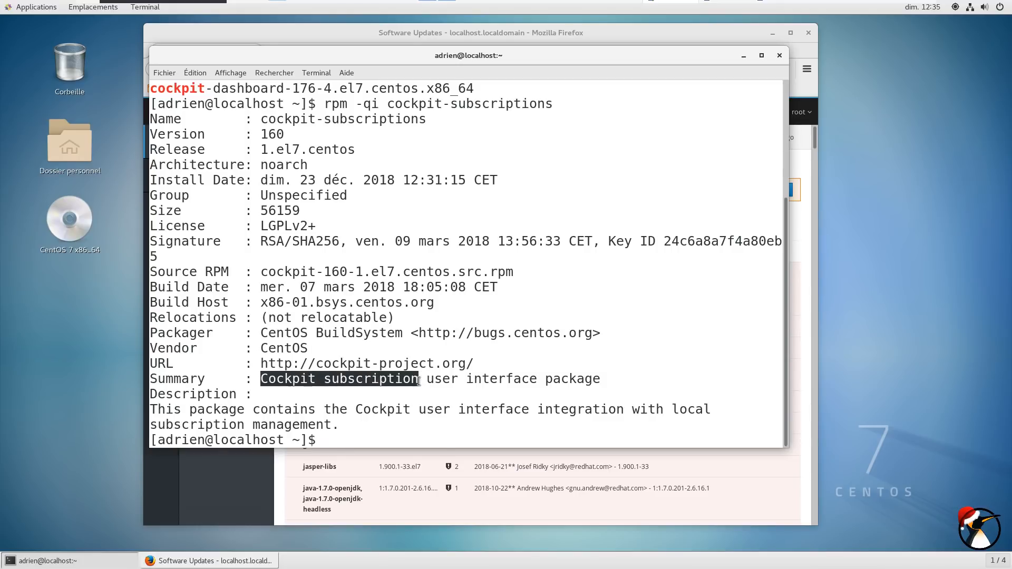
click(455, 380)
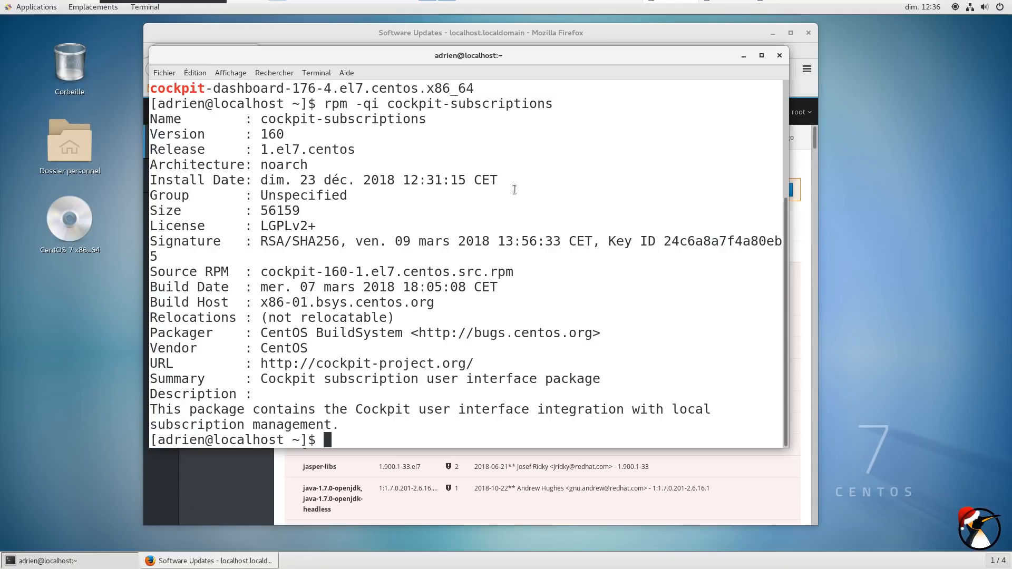
Remove cockpit-subscriptions and its subscription-manager dependencies with sudo yum autoremove, answering o
text(sudo yum autore)
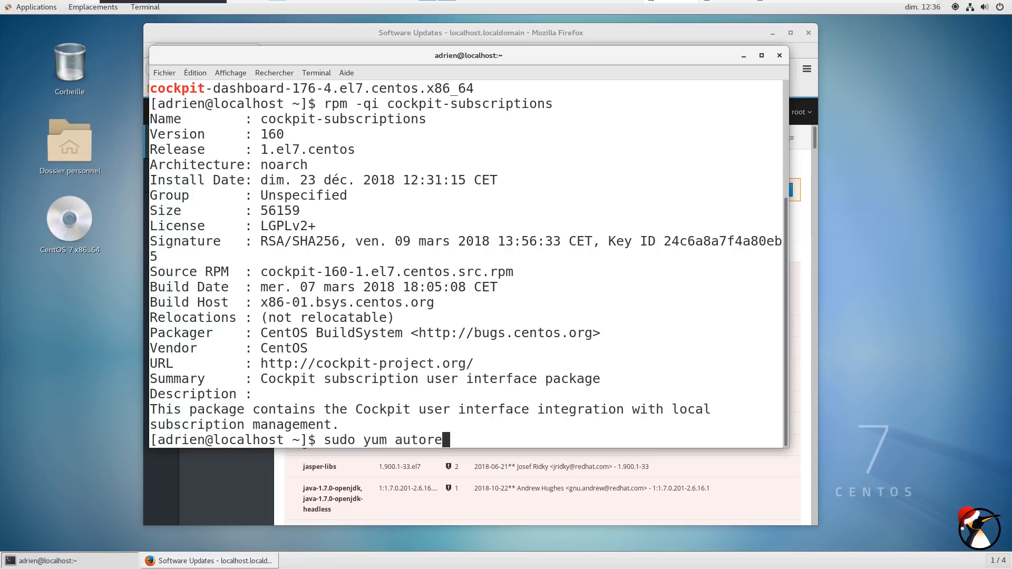
text(move)
double_click(337, 116)
middle_click(531, 160)
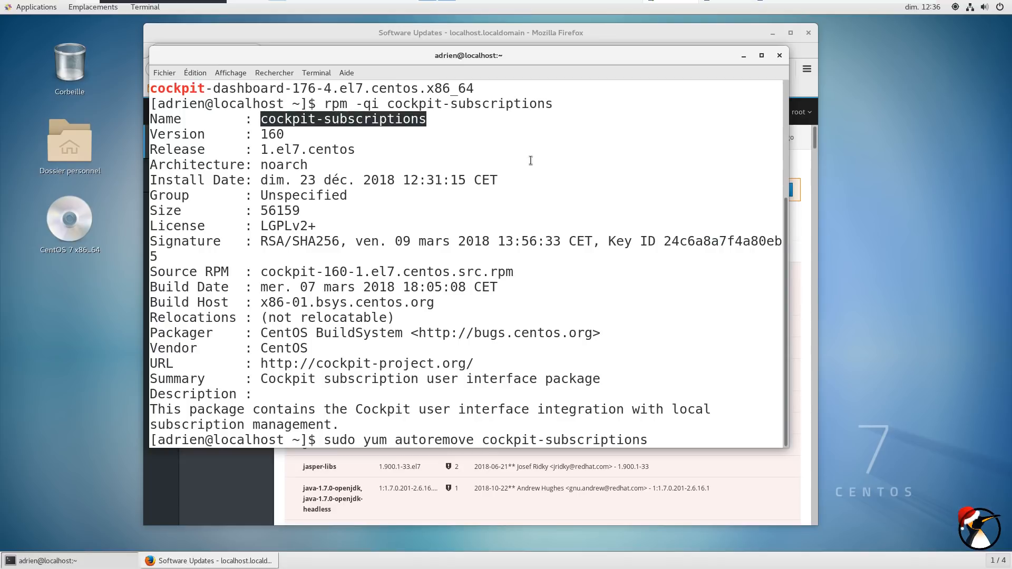
key(Return)
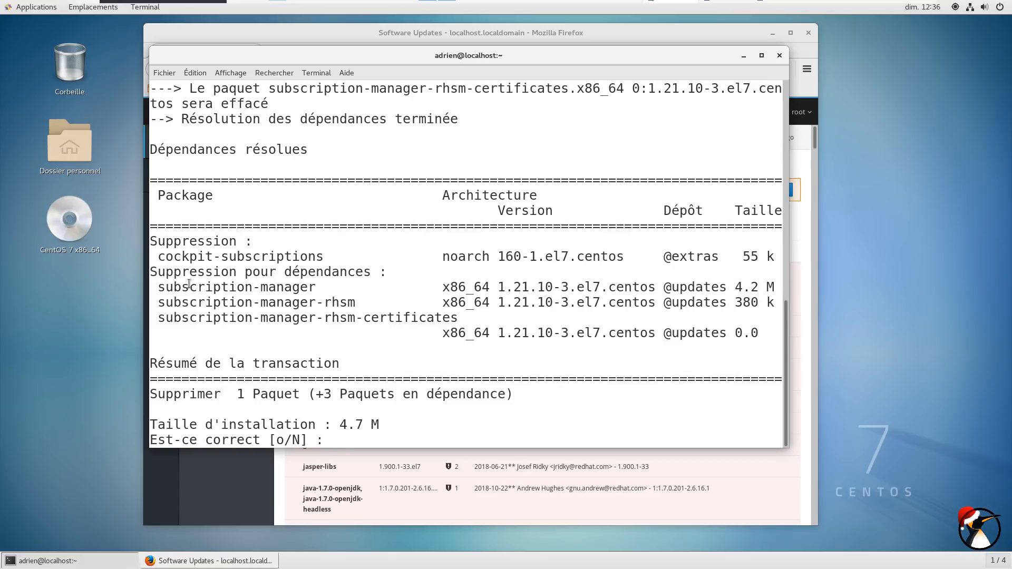
drag(161, 289, 310, 290)
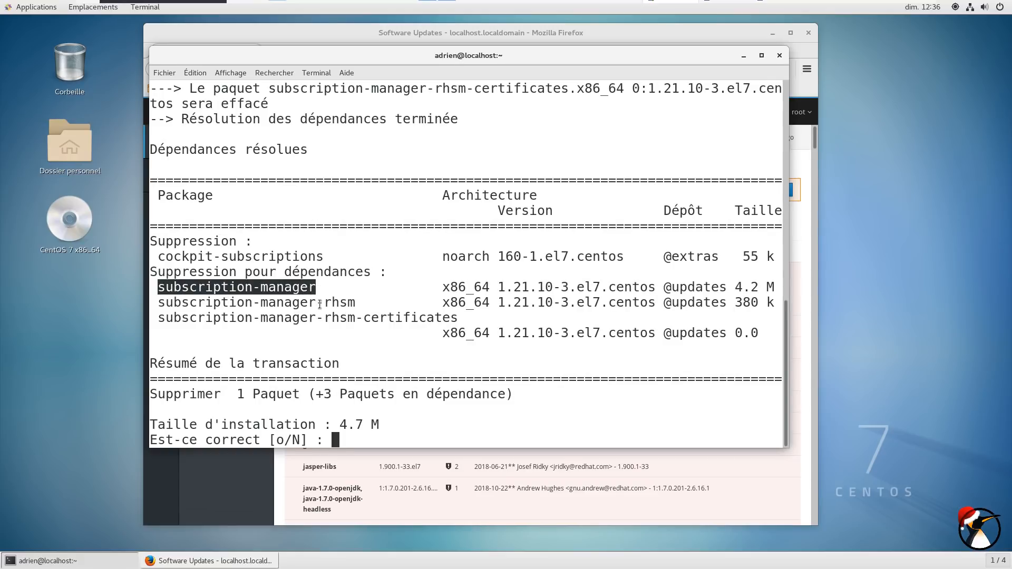
drag(321, 303, 348, 319)
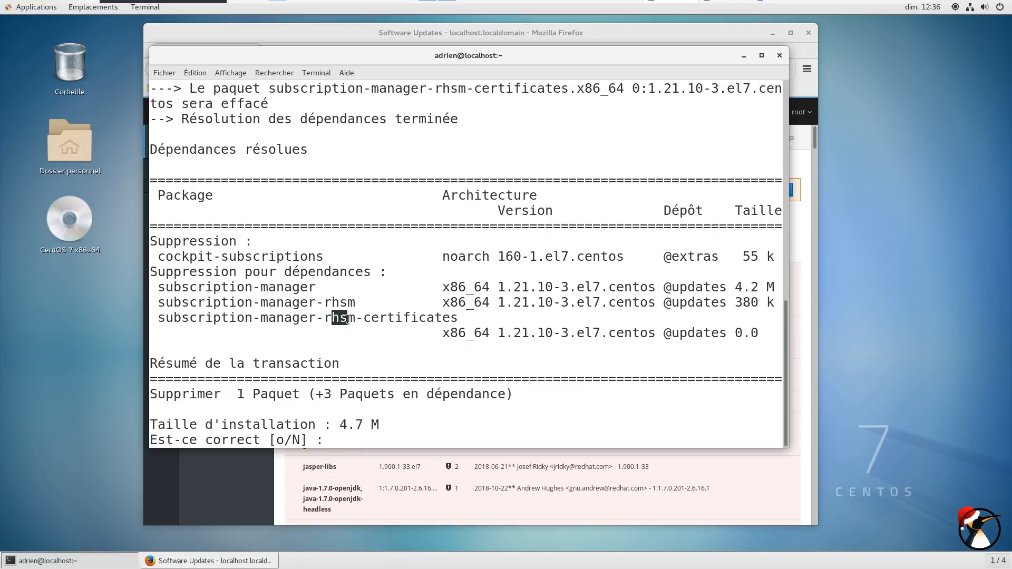
click(394, 315)
text(o)
key(Return)
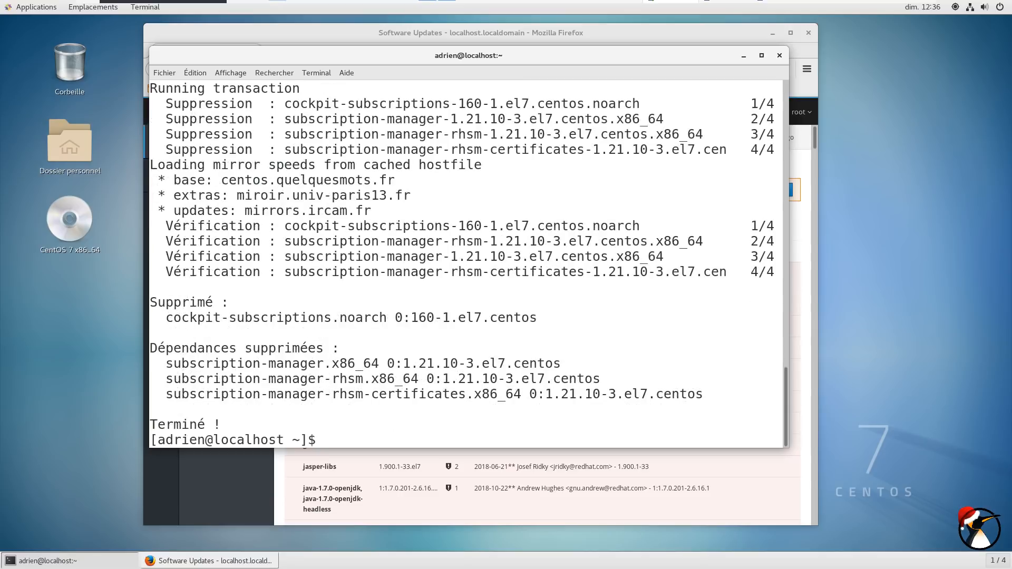
click(744, 54)
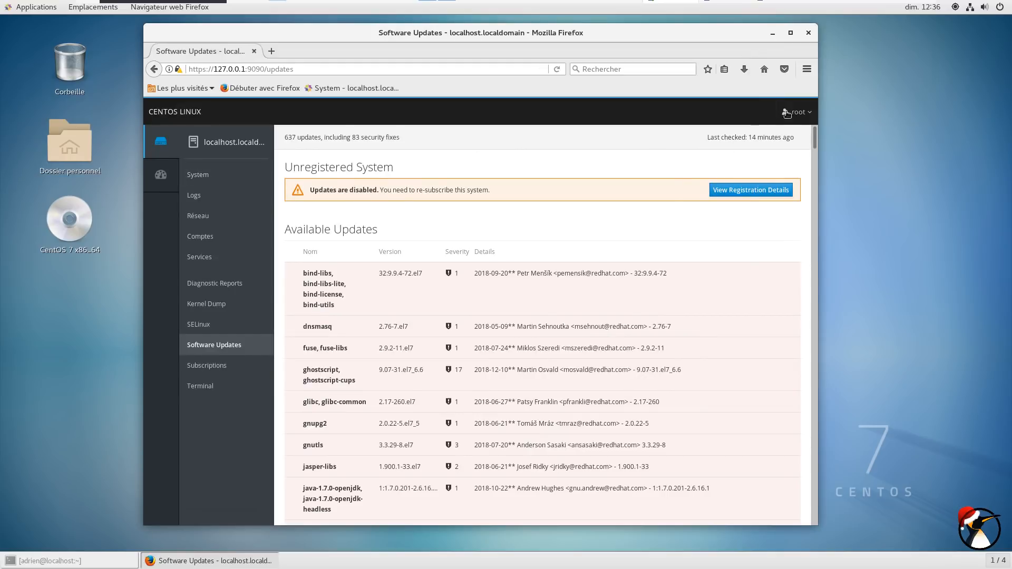
Log out of Cockpit and sign back in as root
click(786, 113)
click(771, 194)
text(root)
key(Tab)
text(••••••••)
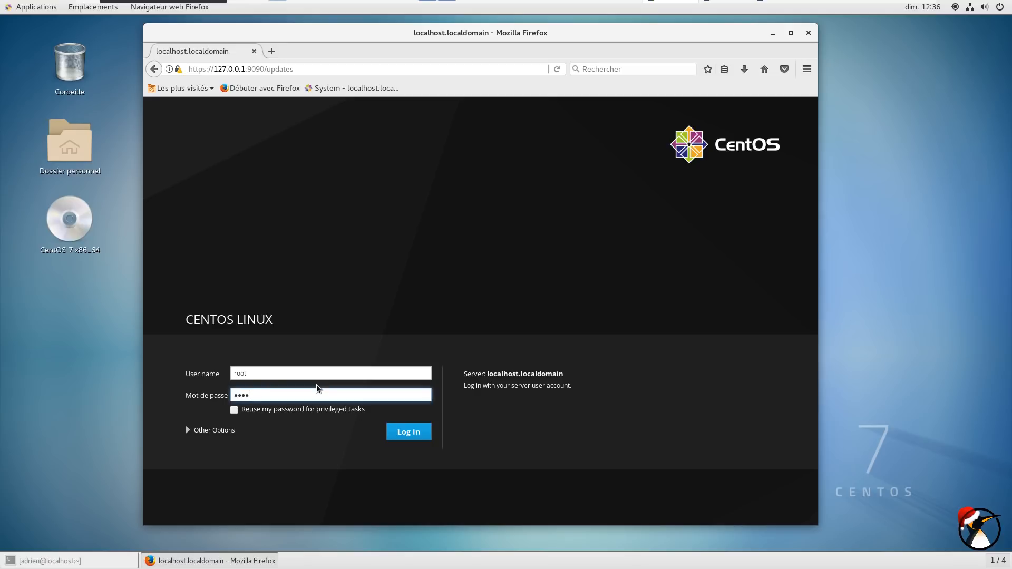
key(Return)
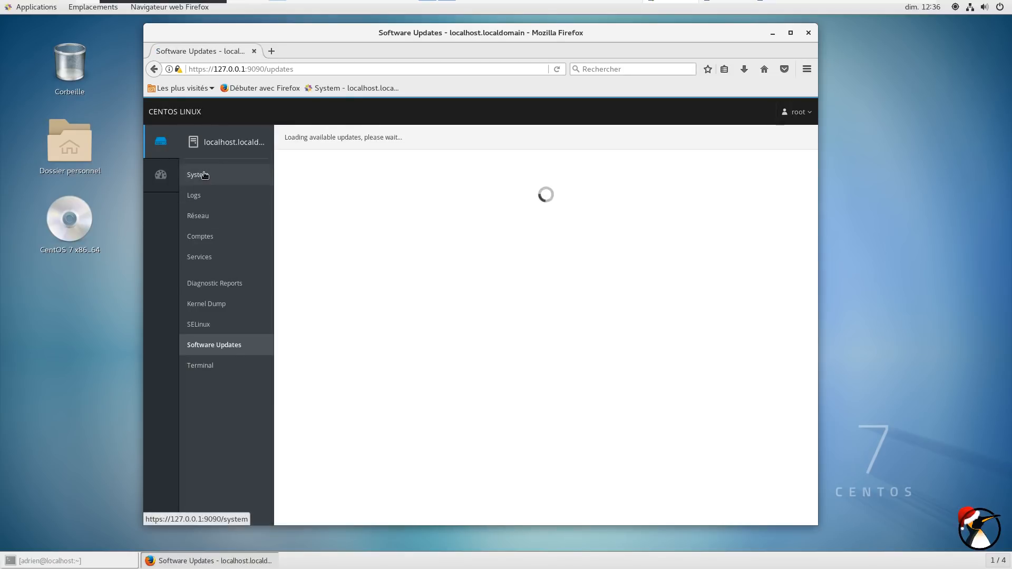
Return to Software Updates via System and start Install All Updates
click(198, 175)
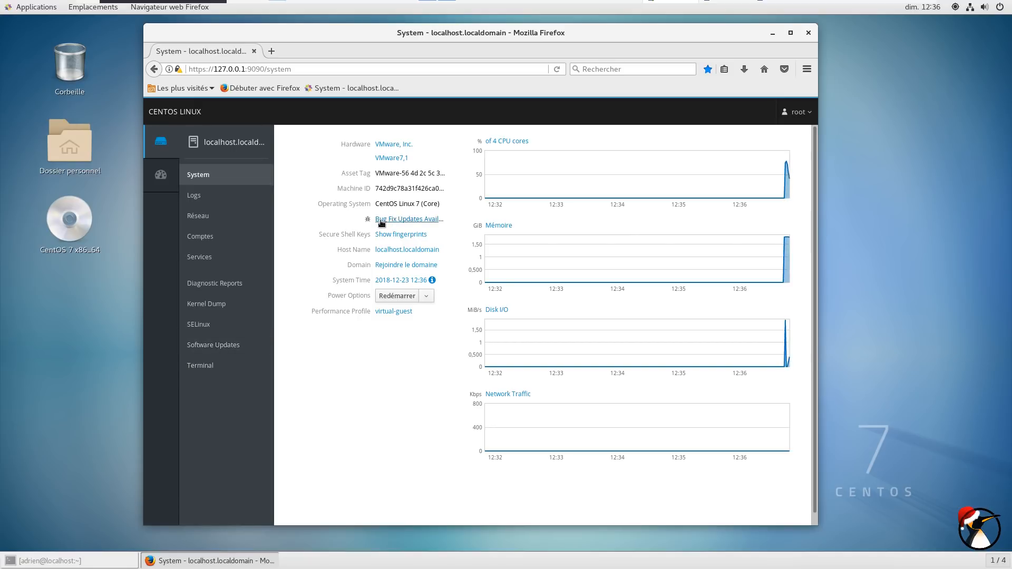
click(221, 345)
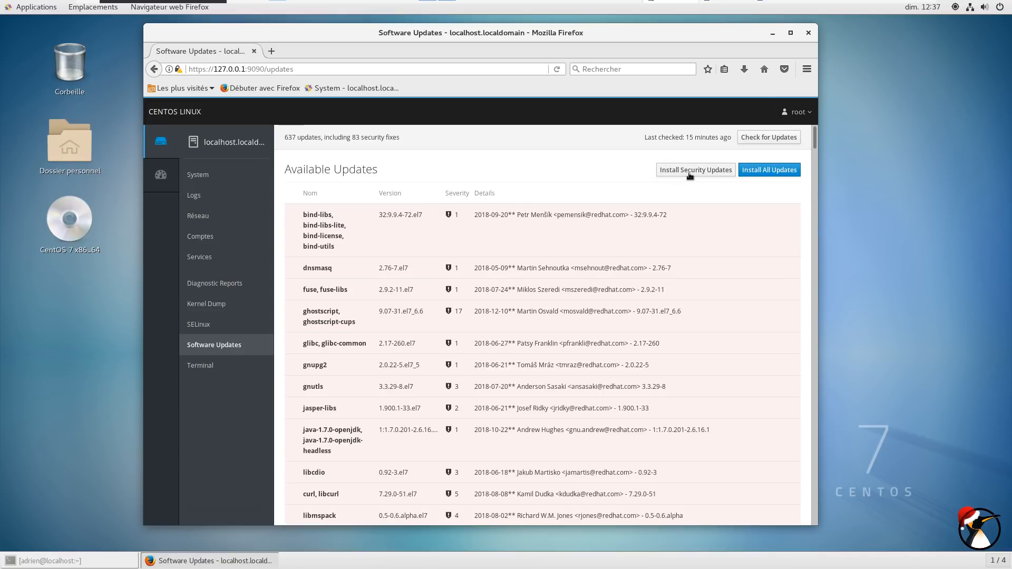
click(778, 172)
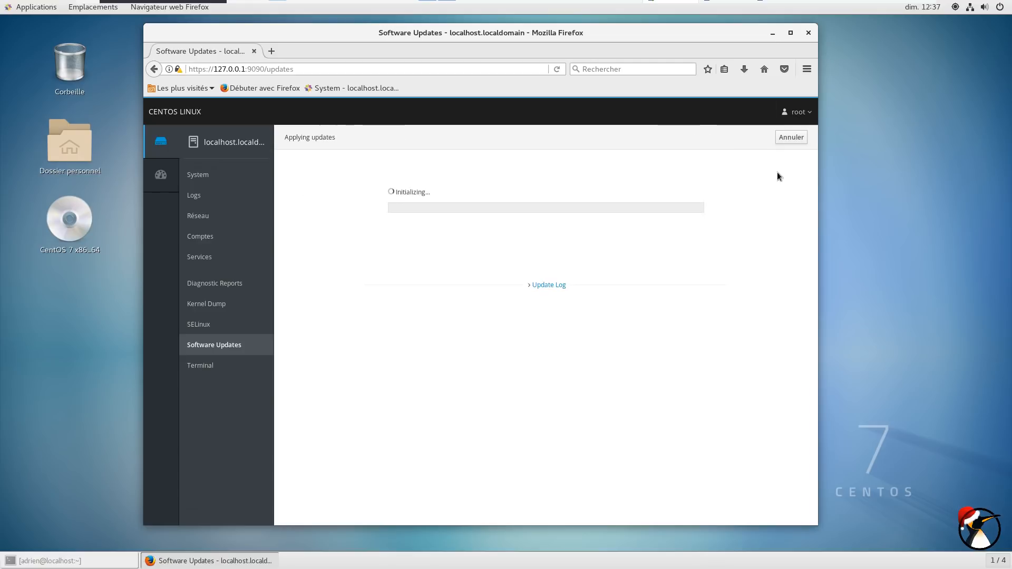
Launch System Monitor from Outils système and show its Ressources graphs
click(19, 8)
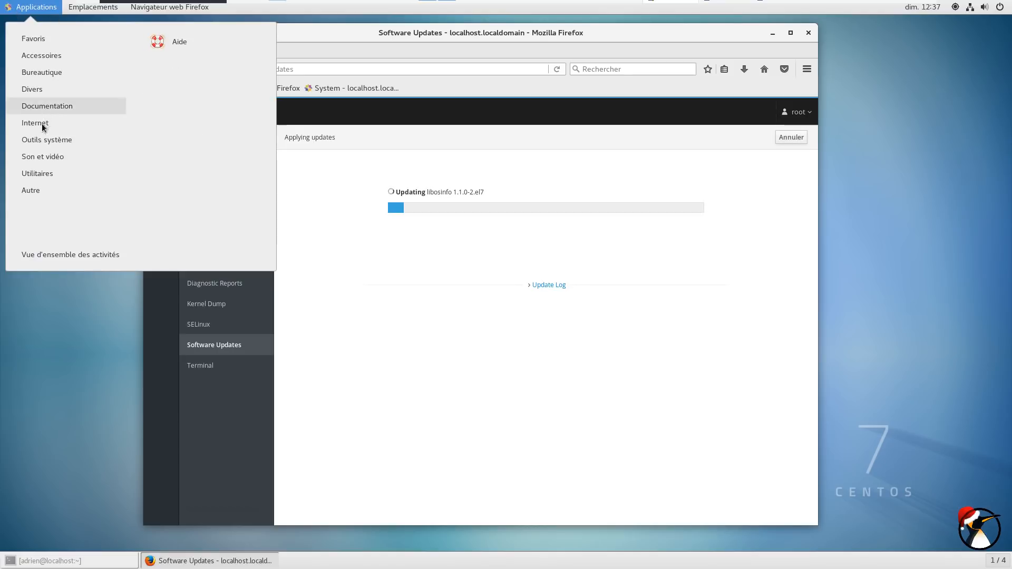
mouse_move(35, 179)
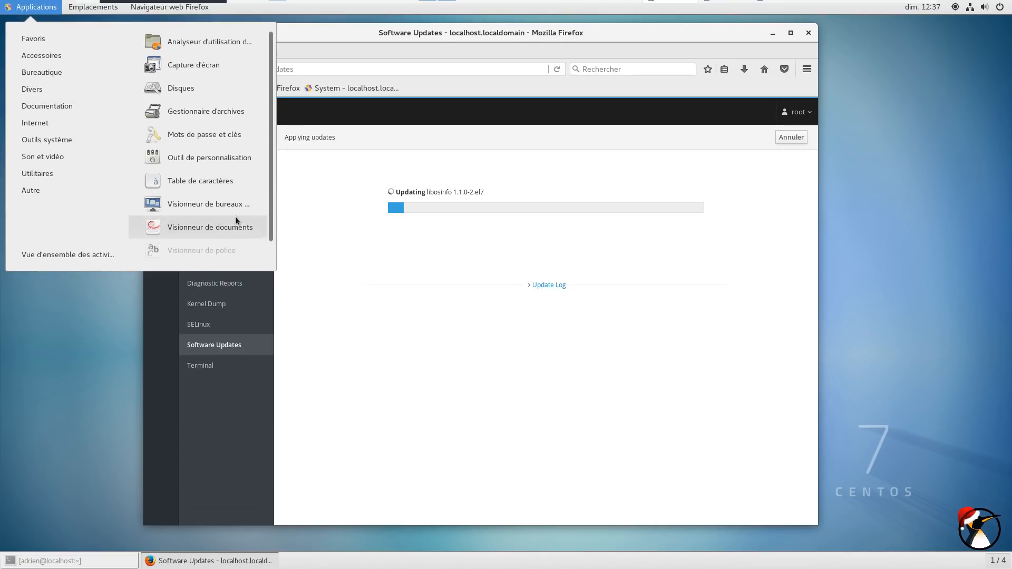
mouse_move(45, 142)
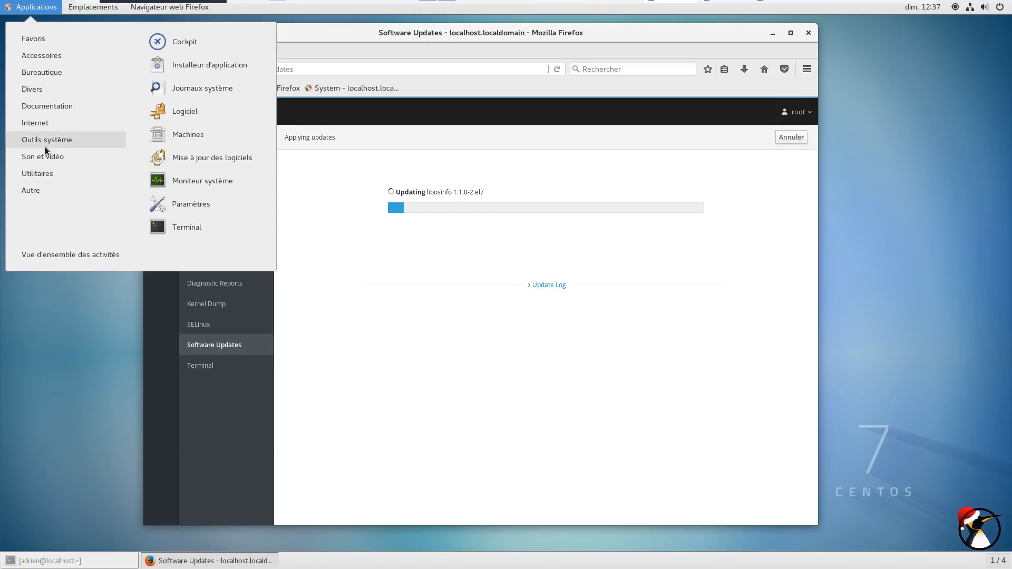
click(227, 182)
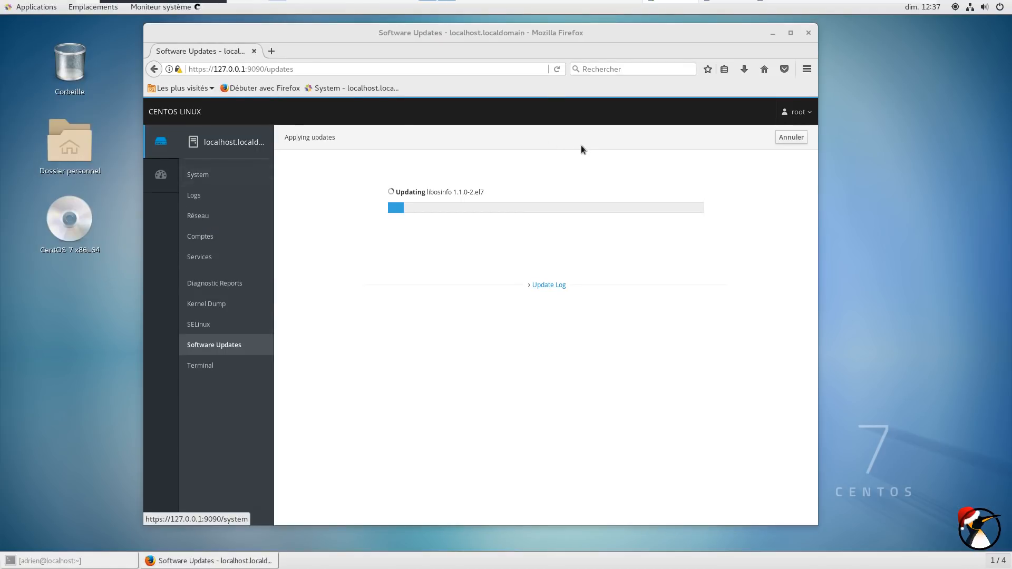
click(213, 39)
click(166, 39)
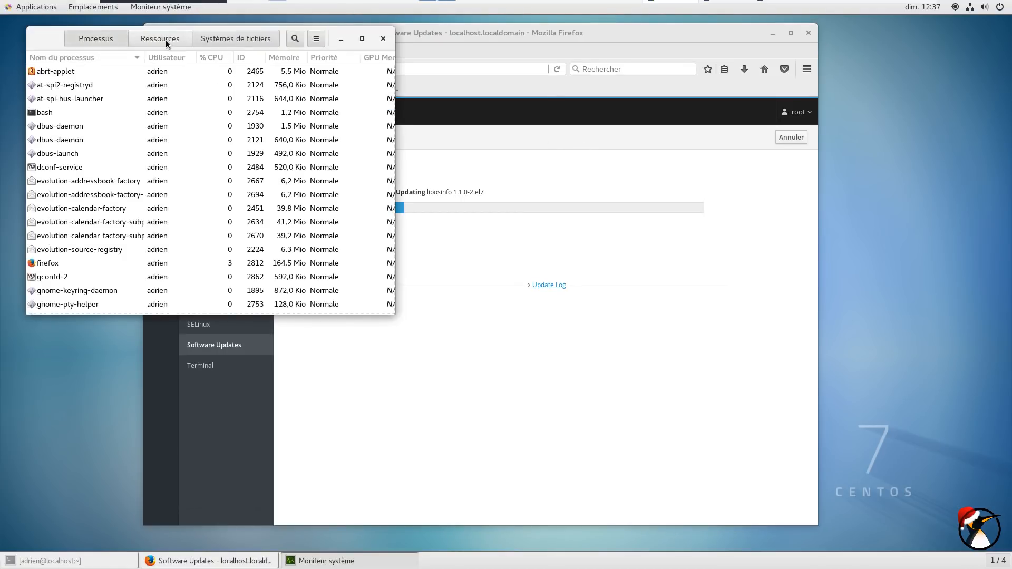
click(161, 40)
drag(104, 41, 139, 99)
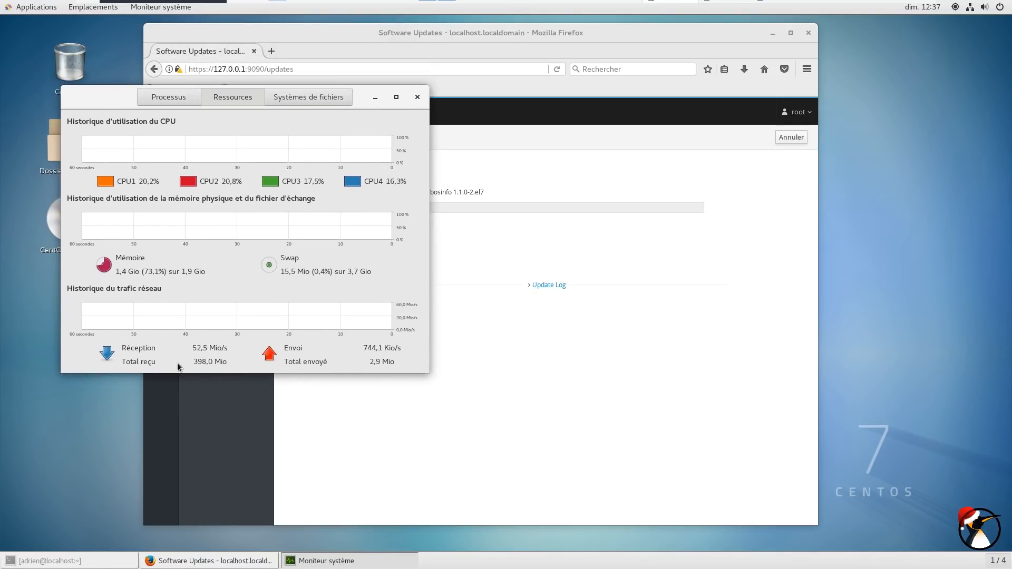
Position the monitor beside Cockpit and expand the Update Log
drag(98, 98, 634, 162)
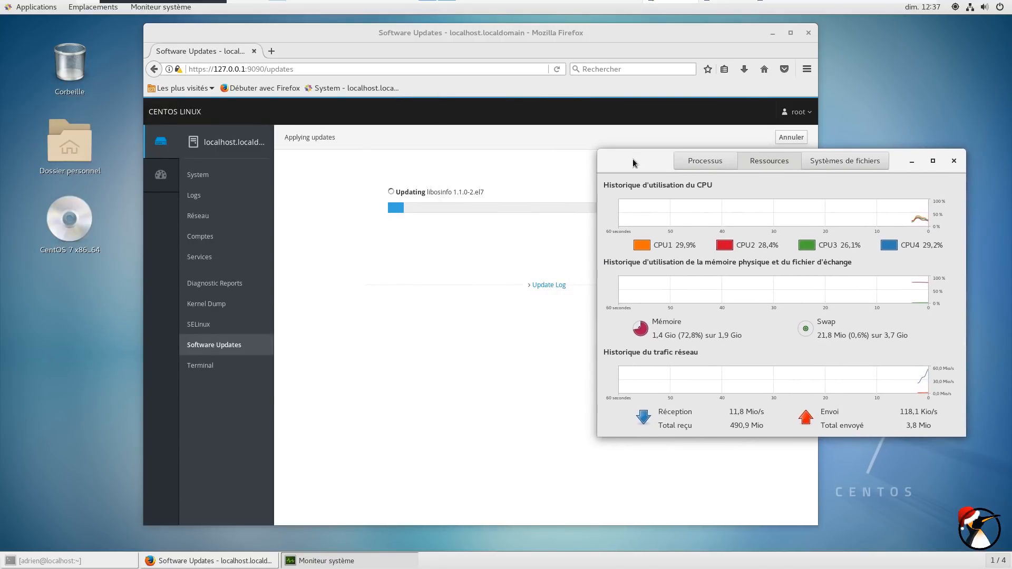
click(544, 285)
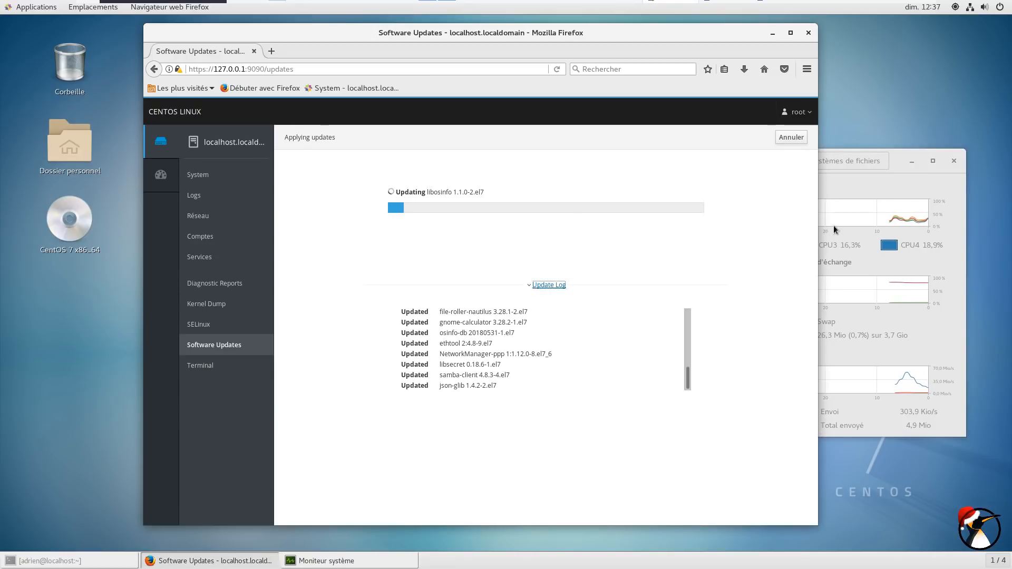
click(896, 163)
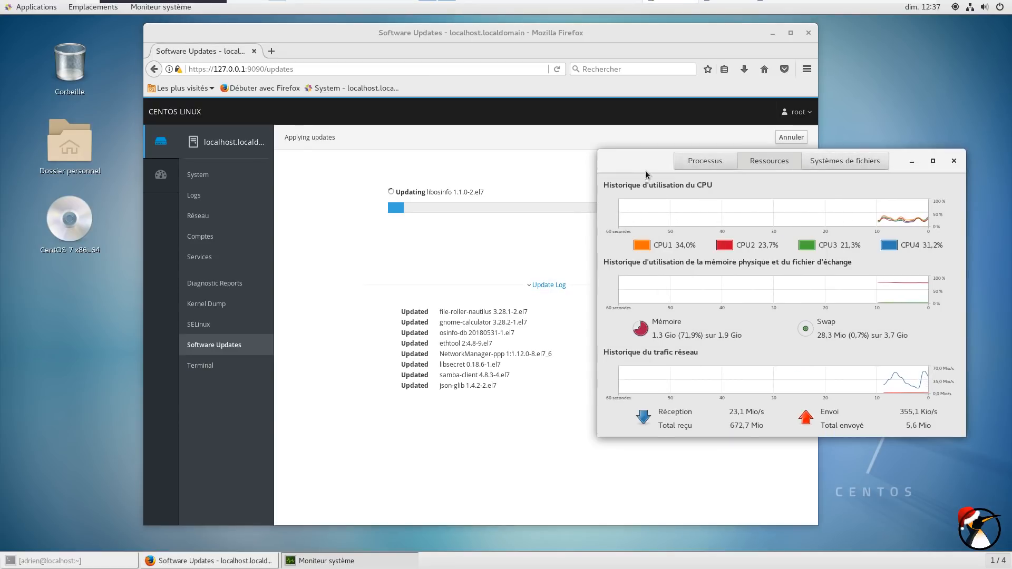
drag(644, 172, 629, 192)
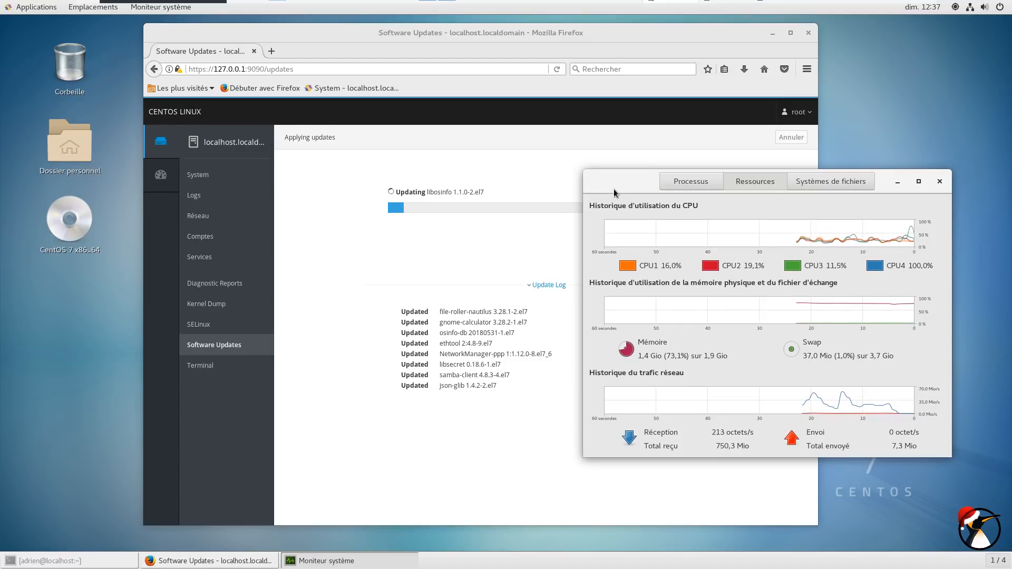
drag(613, 188, 627, 248)
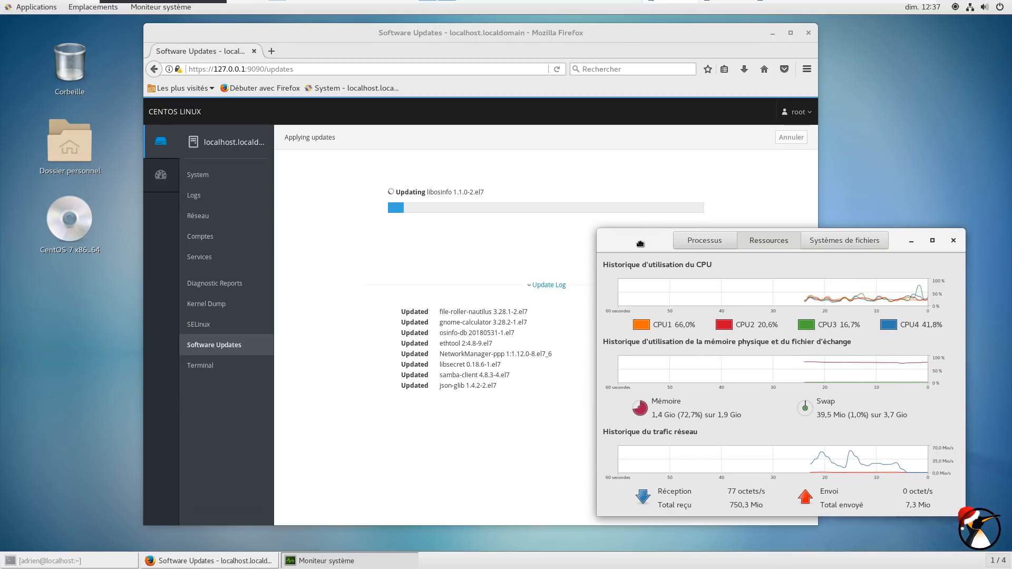
click(82, 558)
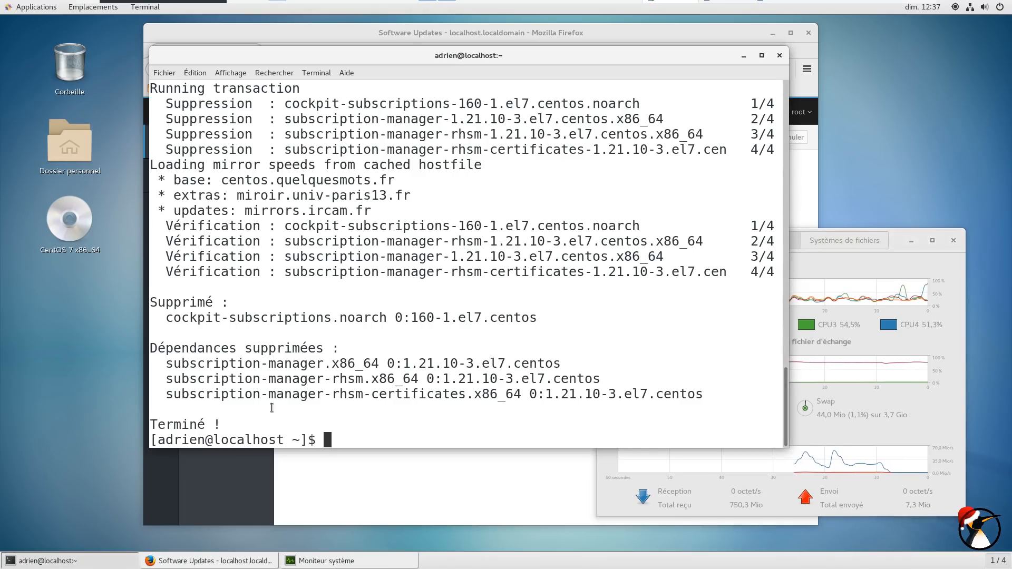
drag(166, 318, 332, 318)
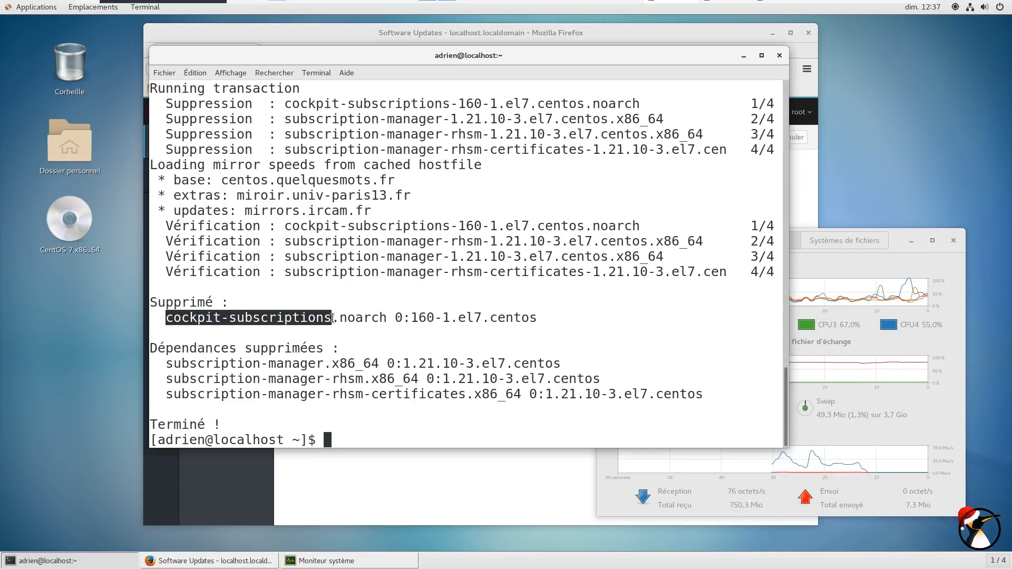
mouse_move(577, 5)
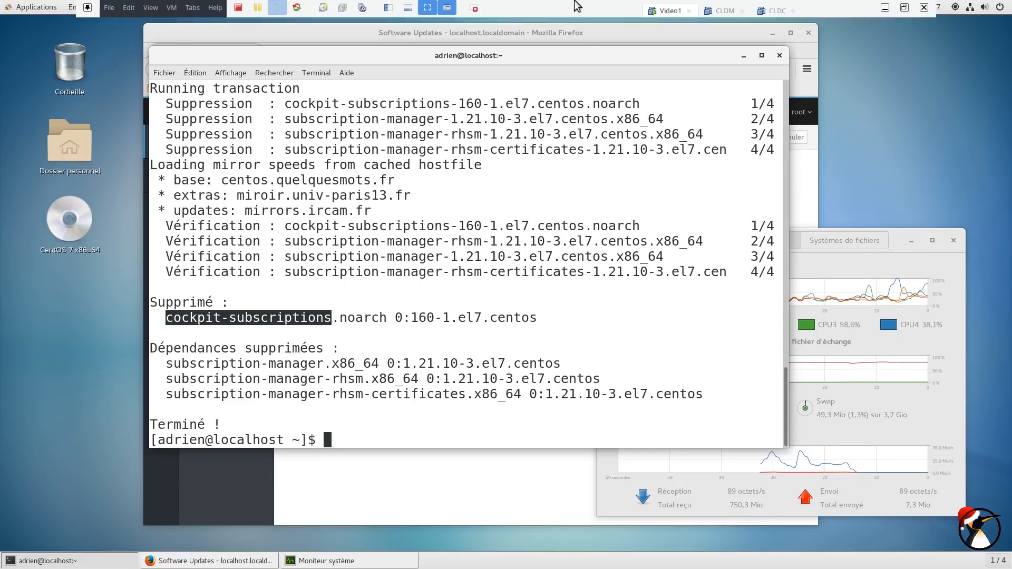
click(883, 10)
click(564, 10)
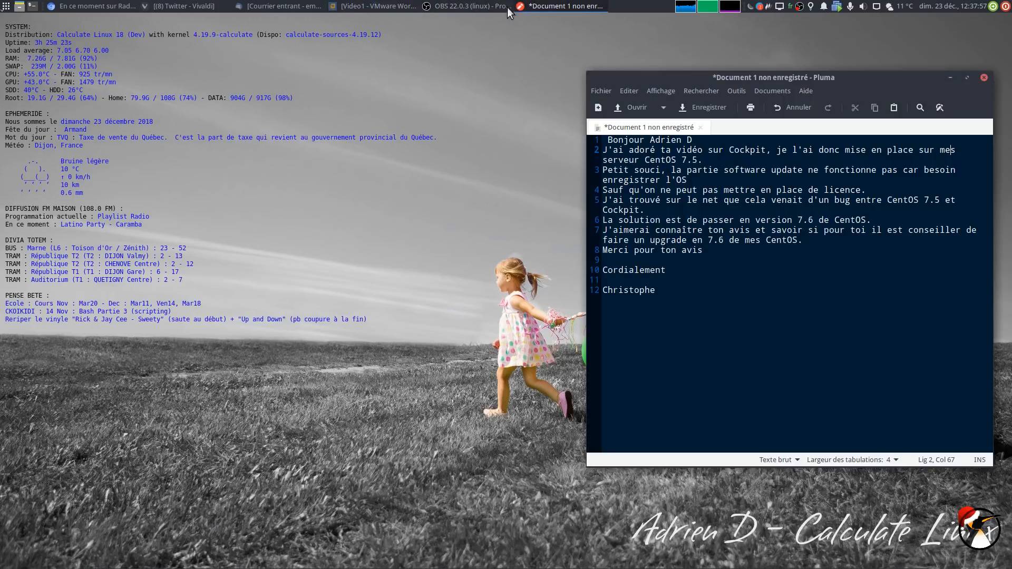
click(357, 6)
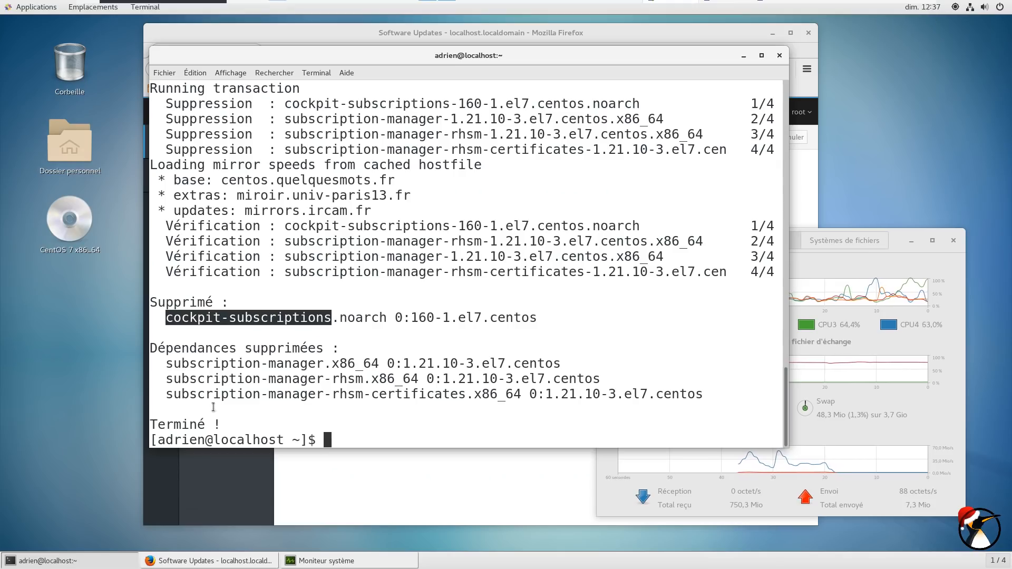
click(214, 323)
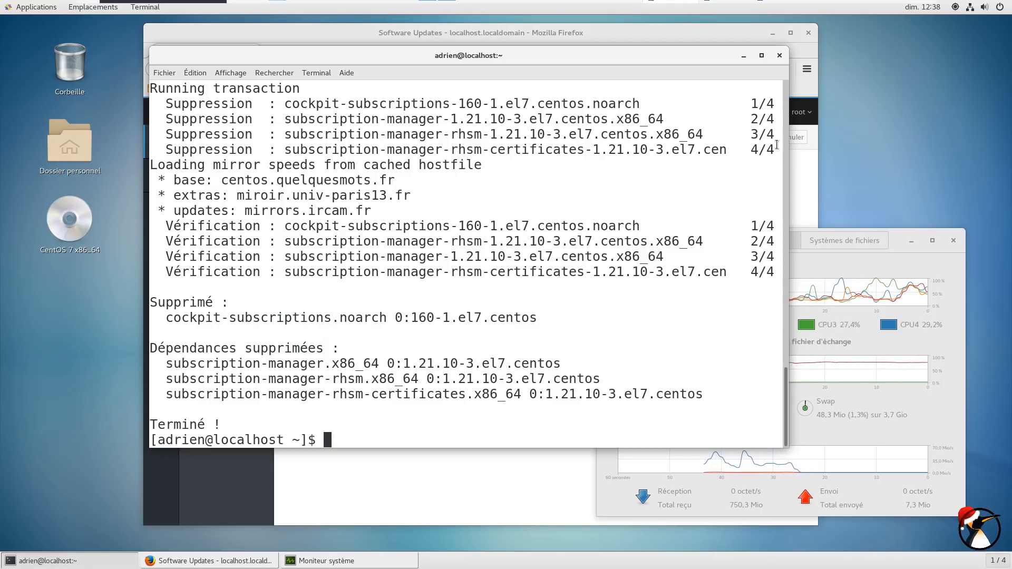
click(743, 56)
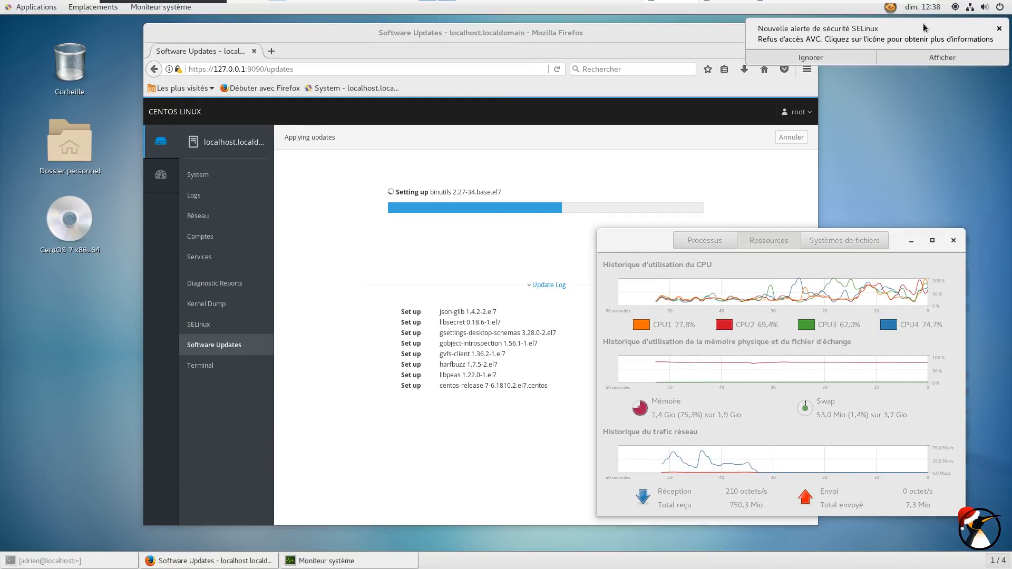
Ignore the SELinux alert while the updates finish applying
click(1000, 31)
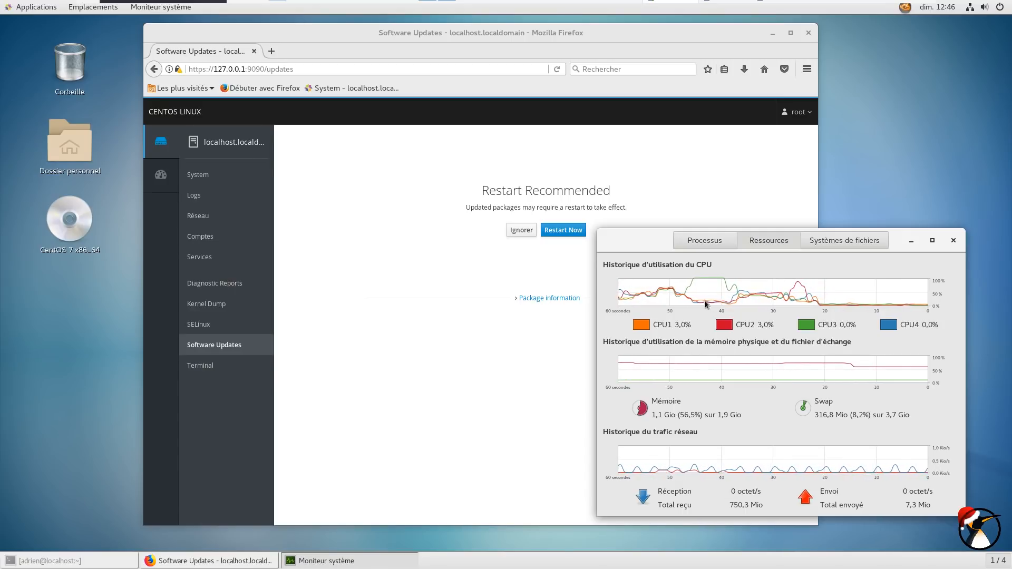
Close System Monitor and choose Restart Now in Cockpit to reboot the CentOS guest
click(953, 241)
click(552, 230)
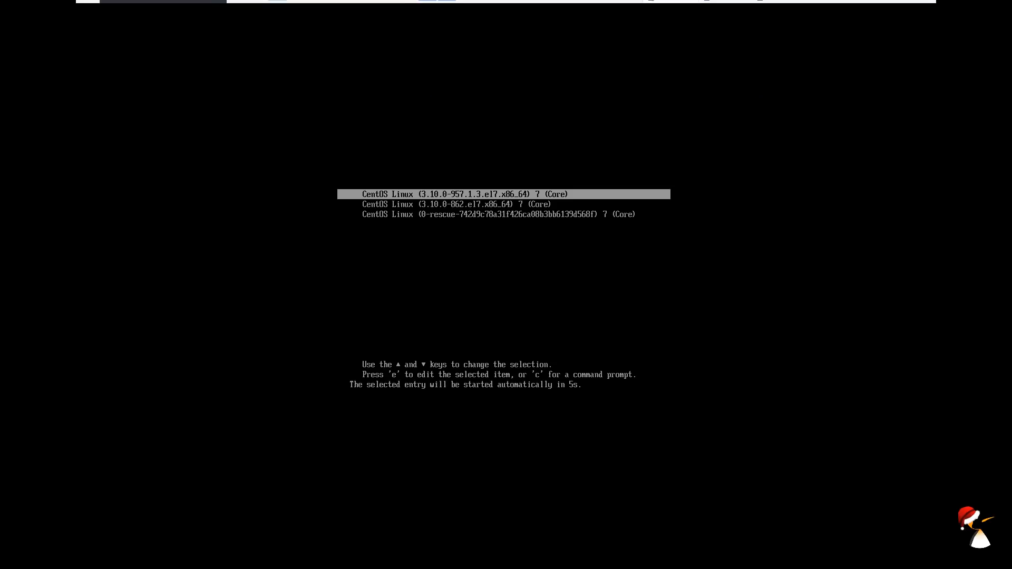
Boot the new 3.10.0-957.1.3.el7 kernel, sign in with the account password, and window the VM
key(Return)
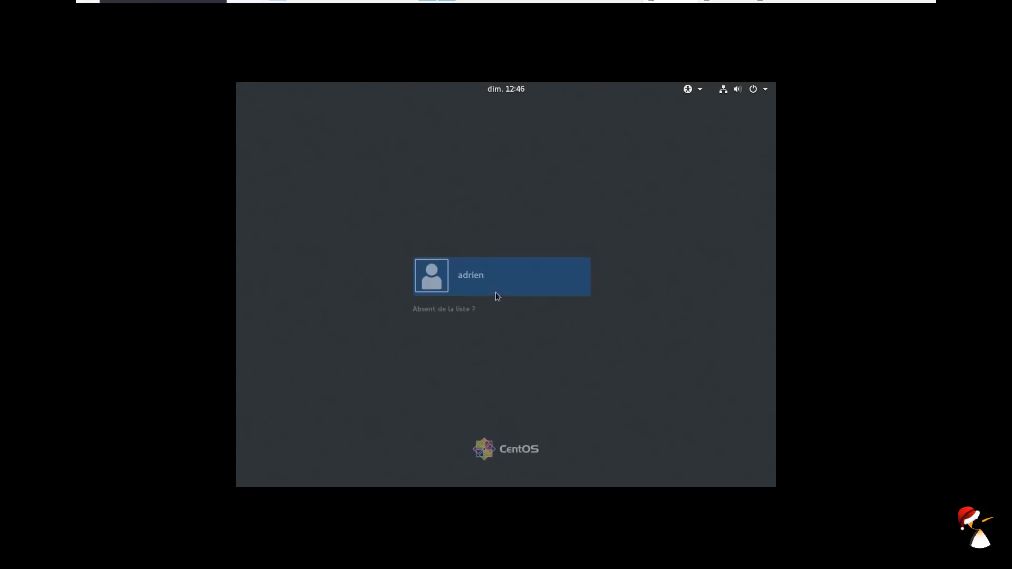
click(495, 292)
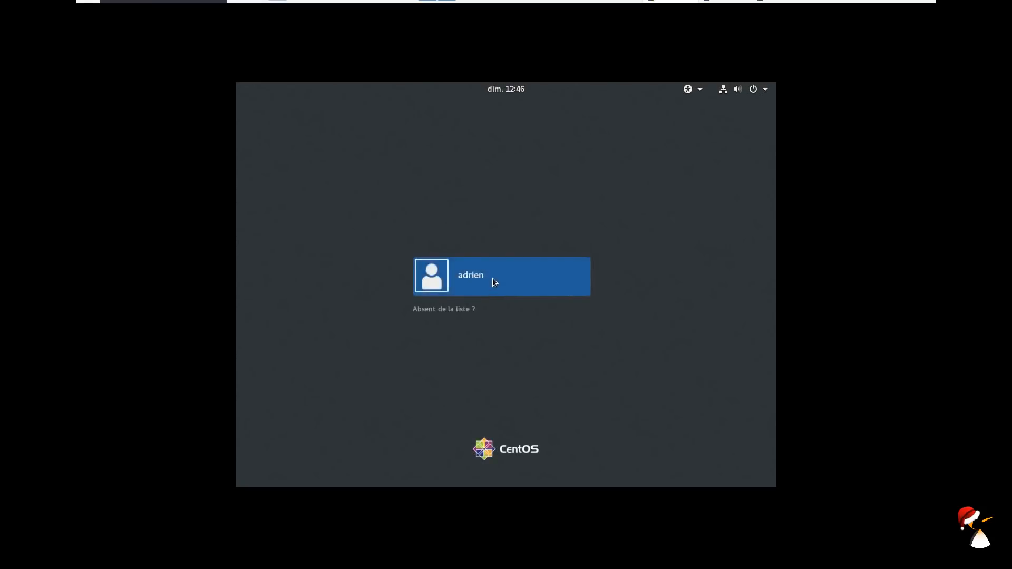
text(************)
key(Return)
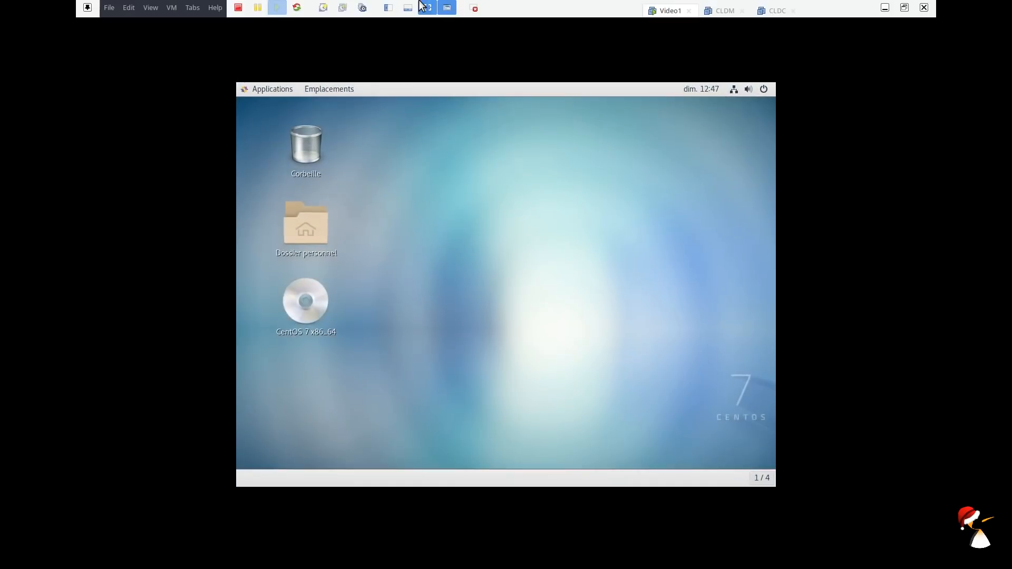
click(425, 6)
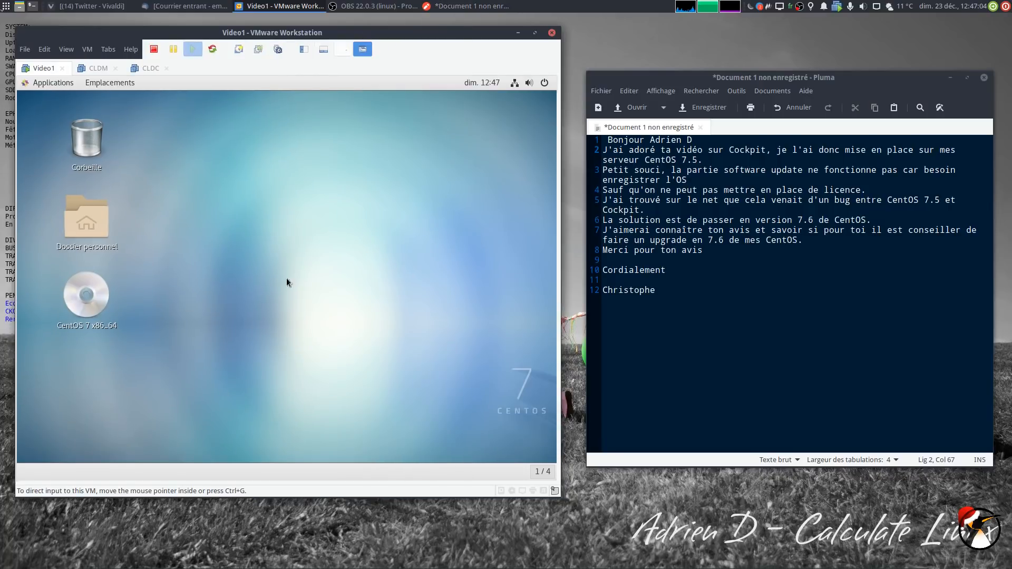
In full screen, open a guest terminal and run cat /etc/redhat-release, showing release 7.6.1810
key(ctrl+alt+Return)
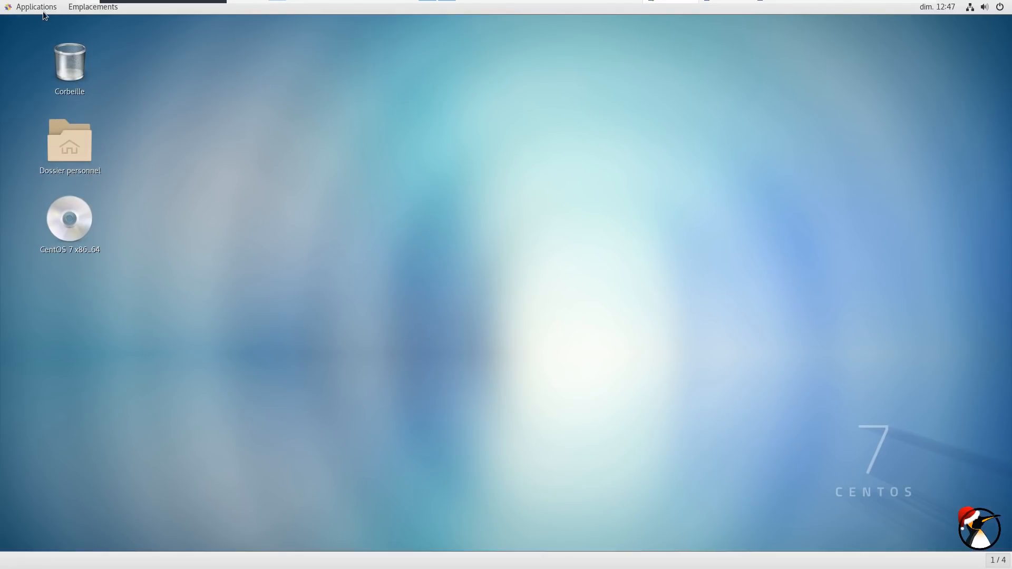
click(43, 11)
click(220, 134)
drag(233, 33, 442, 103)
key(Up)
key(Up)
key(Up)
key(Up)
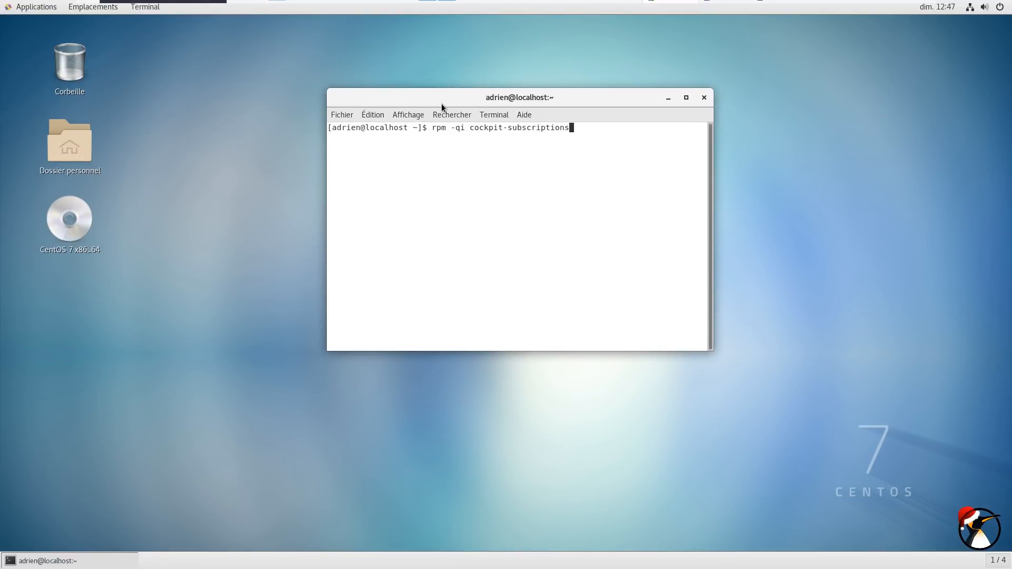
key(Up)
key(Return)
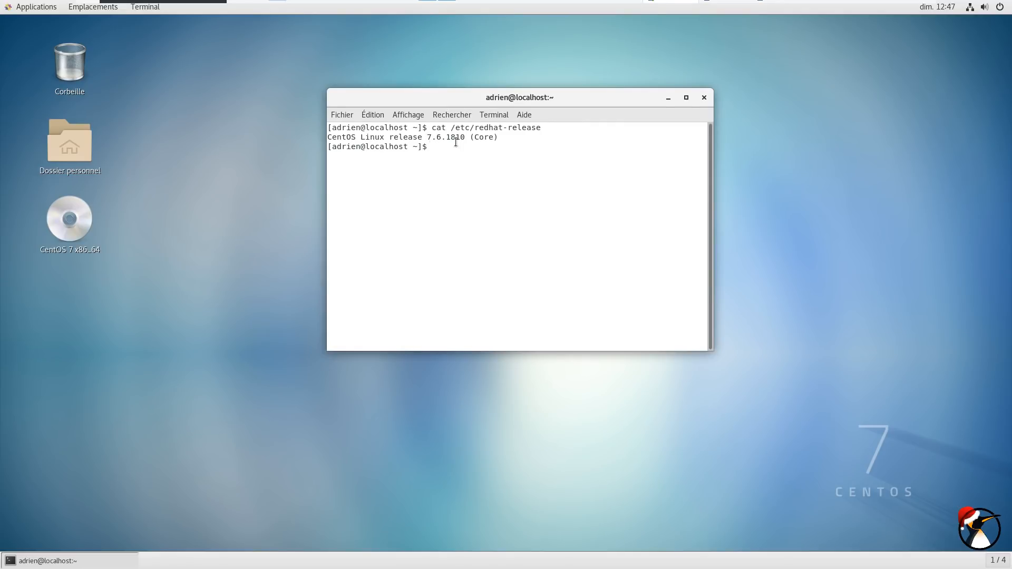
Start the Cockpit service with sudo systemctl start cockpit, then close the terminal
key(Up)
key(Up)
key(Up)
key(Up)
key(Return)
key(Return)
click(703, 98)
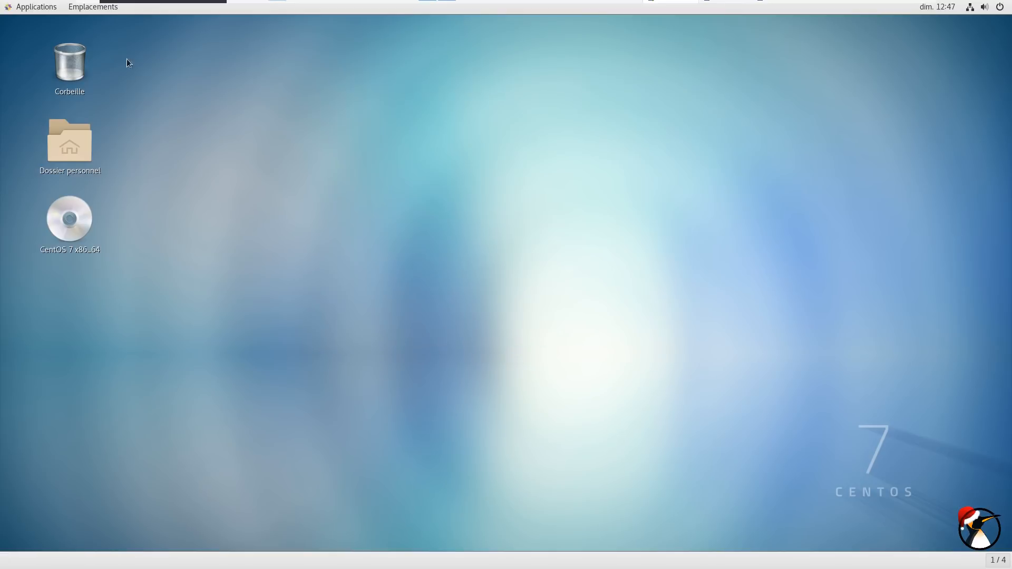
Launch Firefox, close the CentOS Project and Welcome tabs, and start a new session
click(32, 7)
click(177, 40)
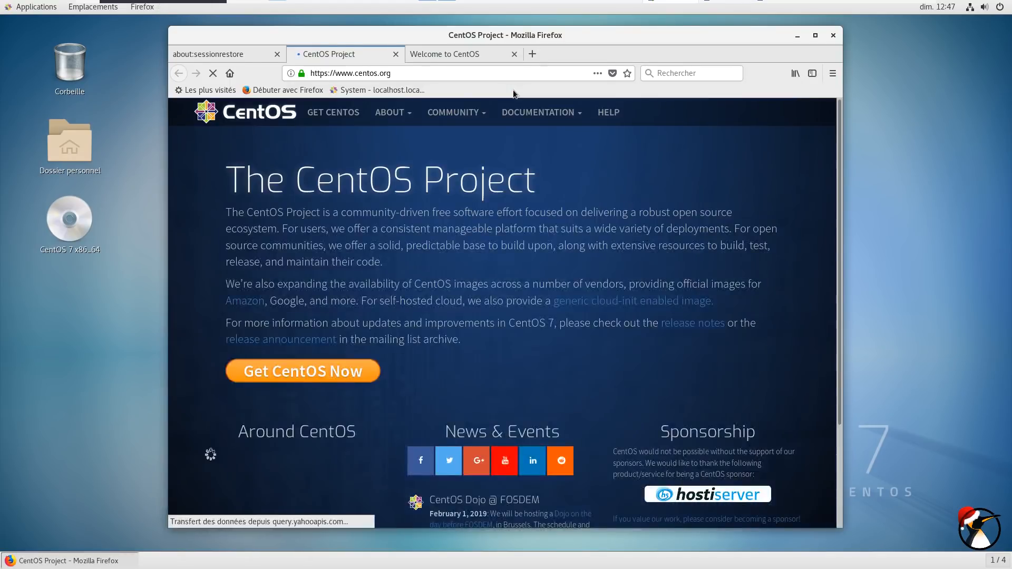
click(396, 53)
click(396, 54)
click(567, 341)
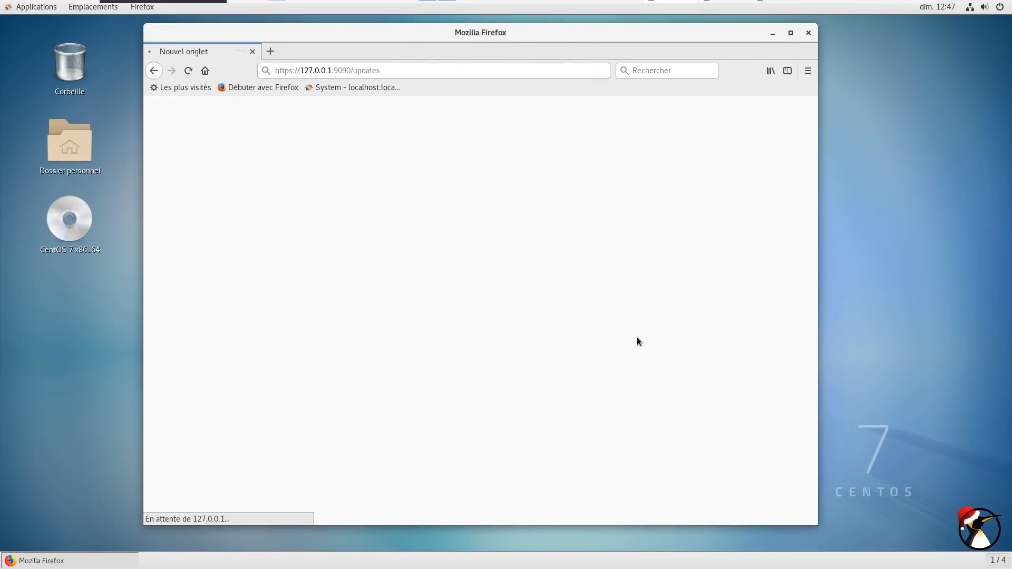
Log into Cockpit as root with the account password
text(root)
key(Tab)
text(•)
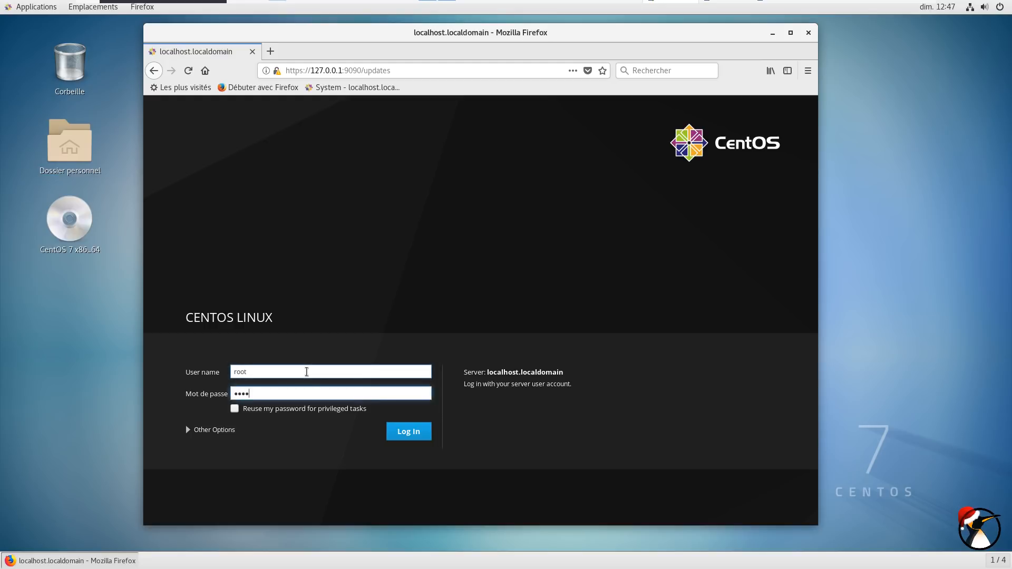
key(Return)
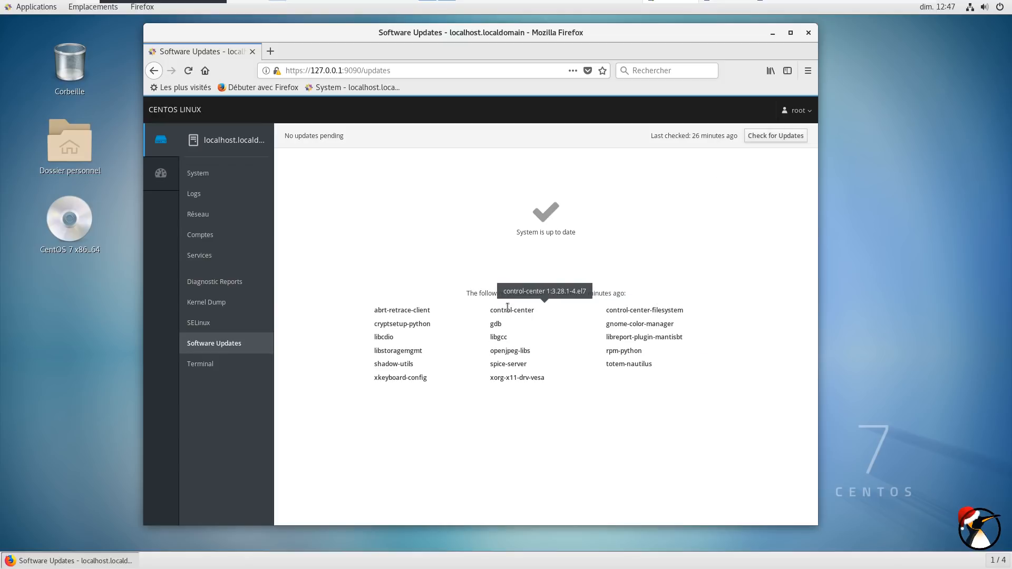
Maximize Firefox and go from Cockpit's System and Software Updates pages to the Dashboard
click(212, 177)
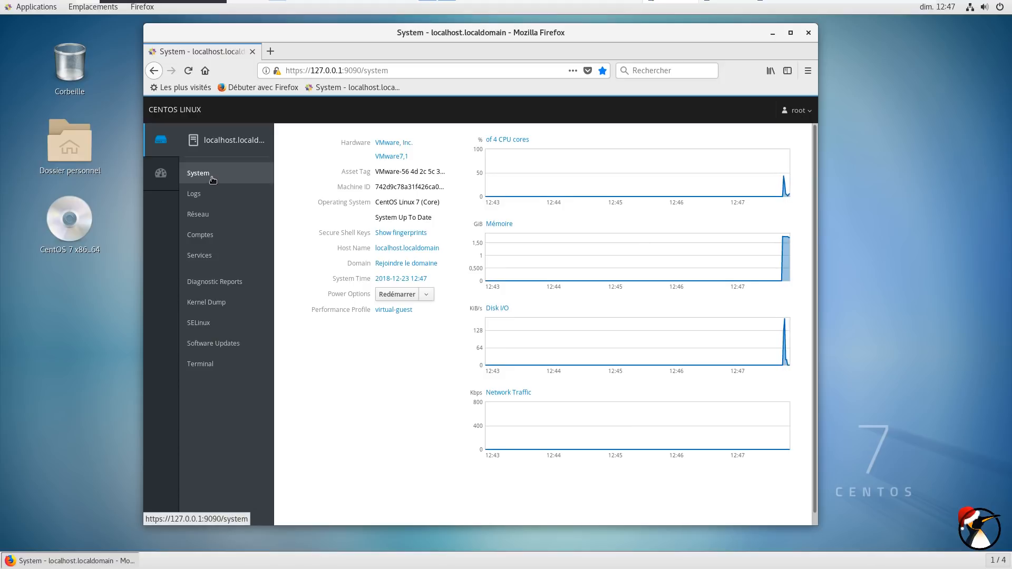
click(790, 34)
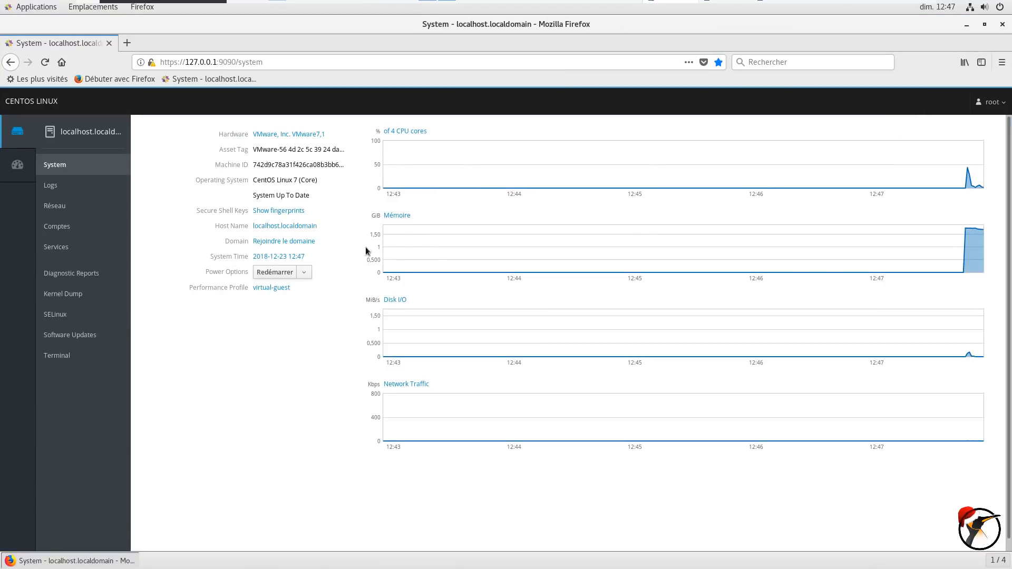
click(98, 337)
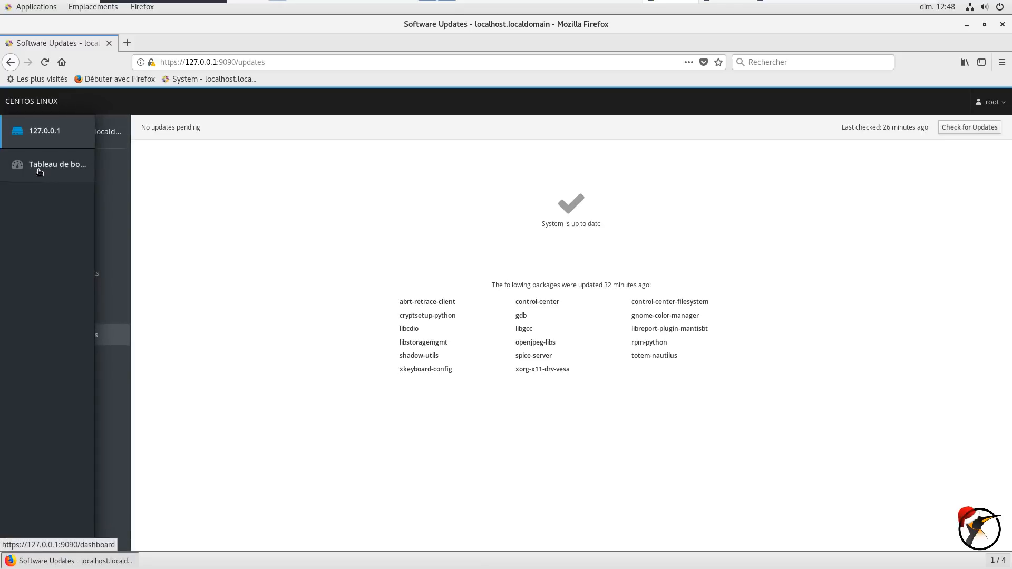
click(39, 168)
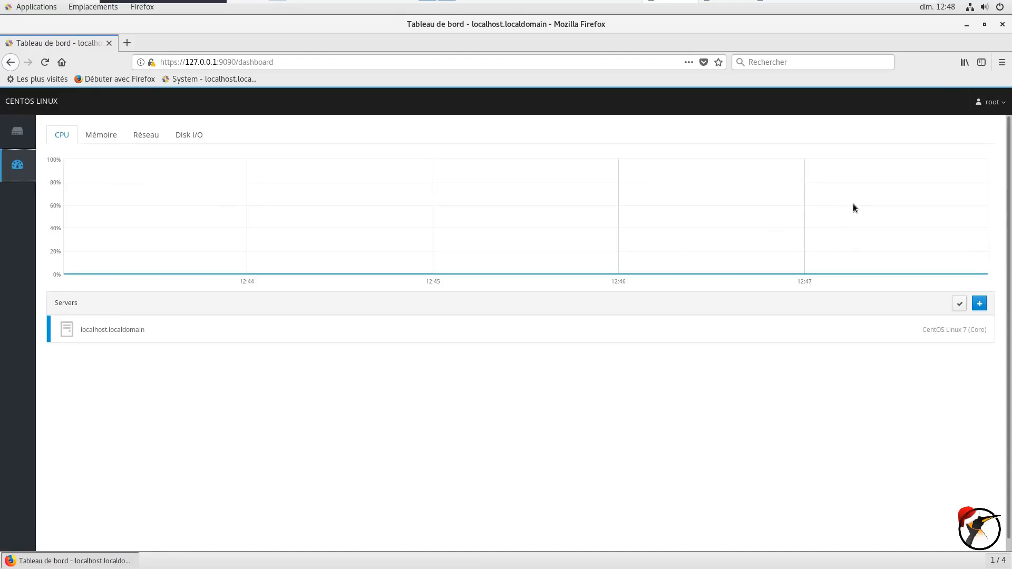
click(984, 7)
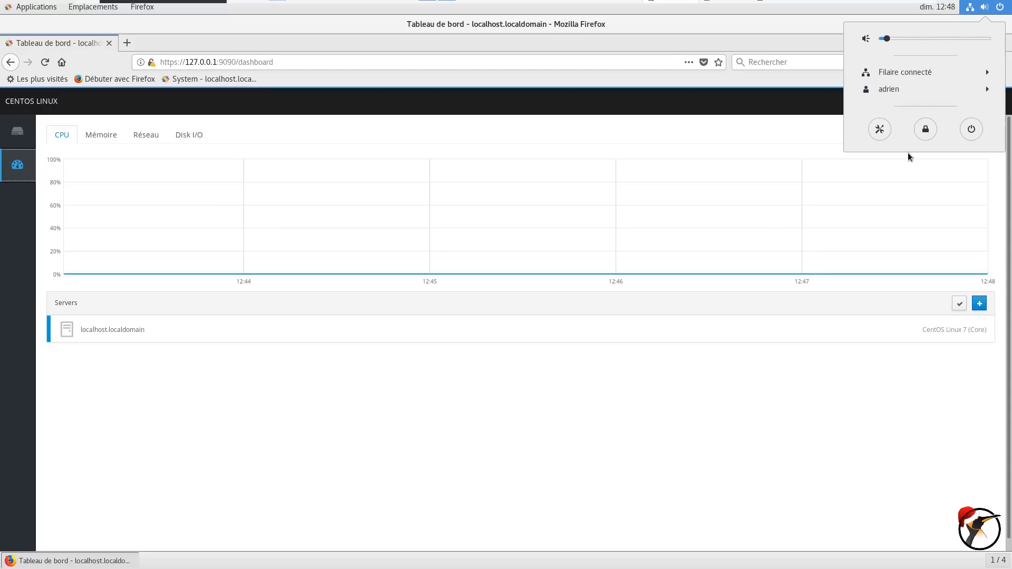
View the Settings Détails > À propos page showing CentOS Linux 7, then close Paramètres
click(881, 132)
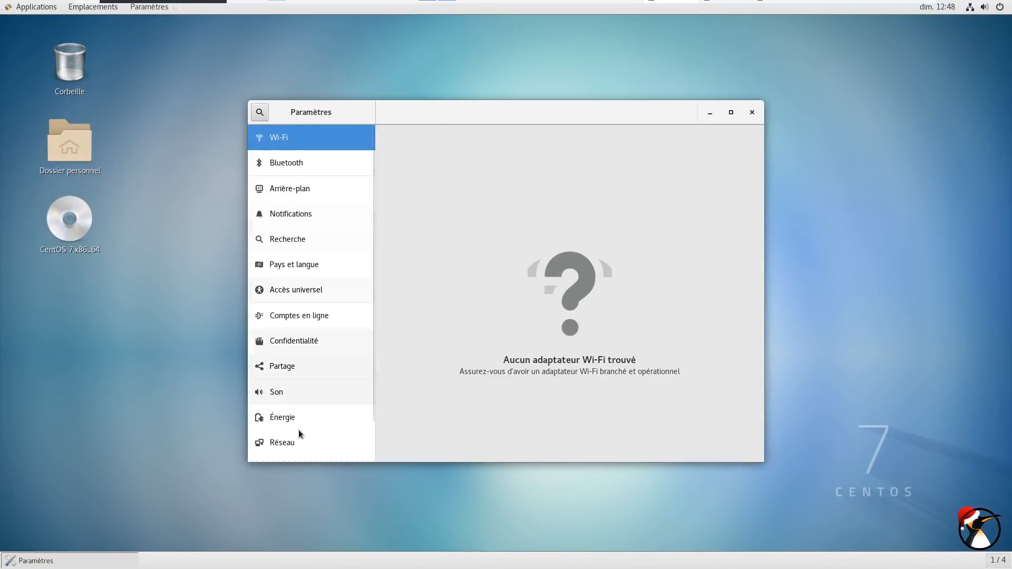
scroll(368, 404, down, 2)
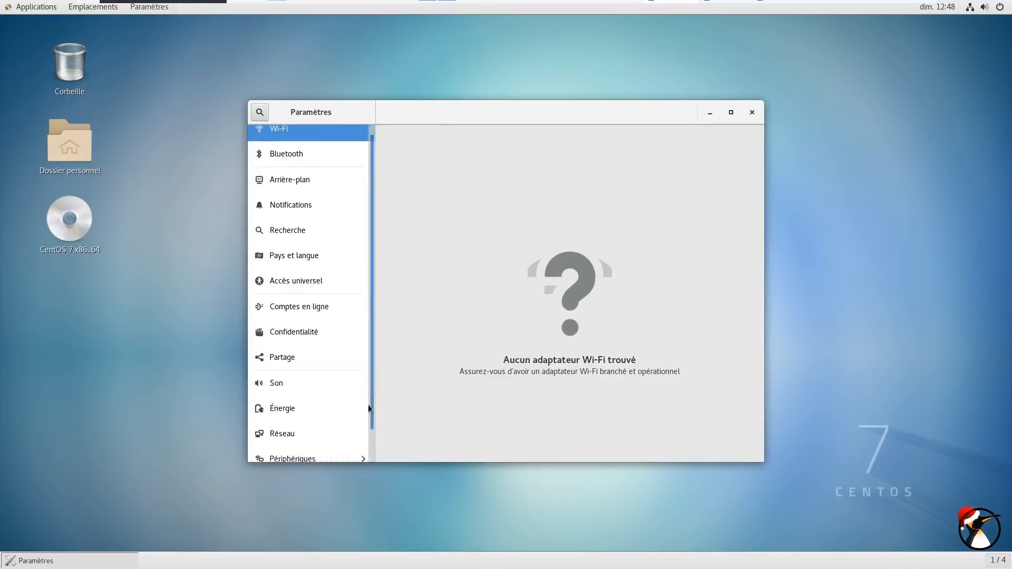
click(288, 445)
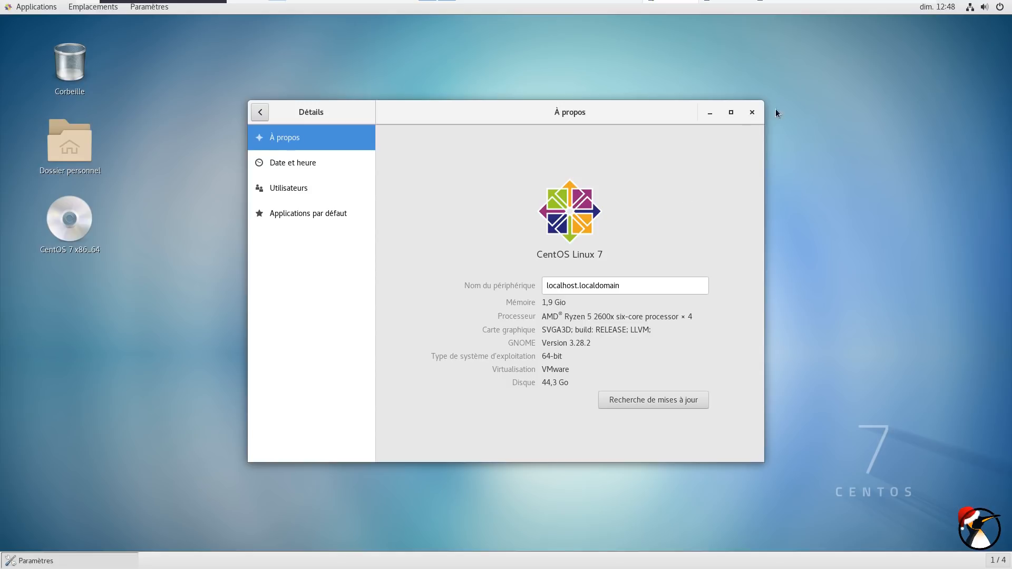
click(752, 113)
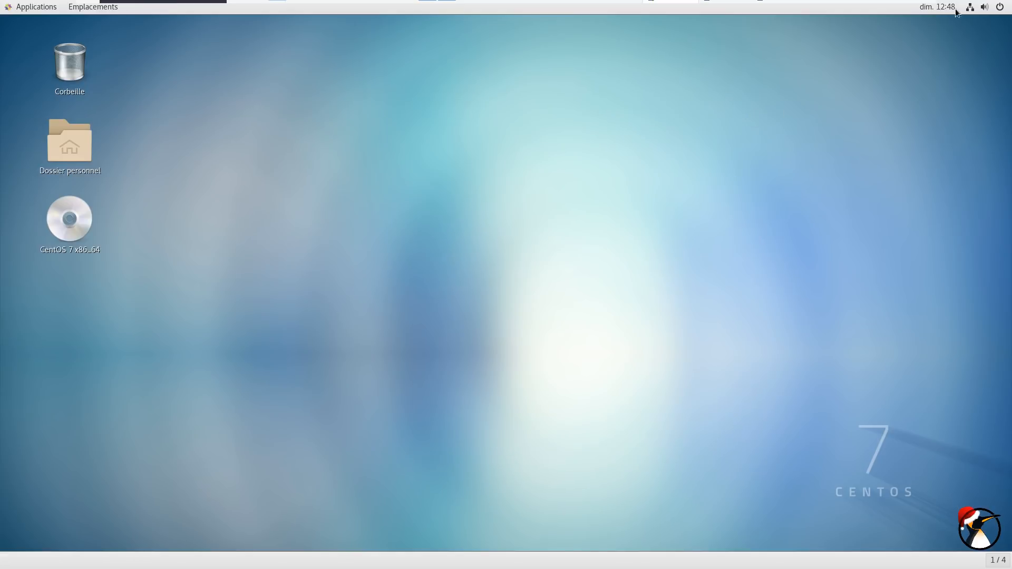
Shut the CentOS guest down with Éteindre from the system menu's power options
click(984, 7)
click(971, 128)
click(597, 320)
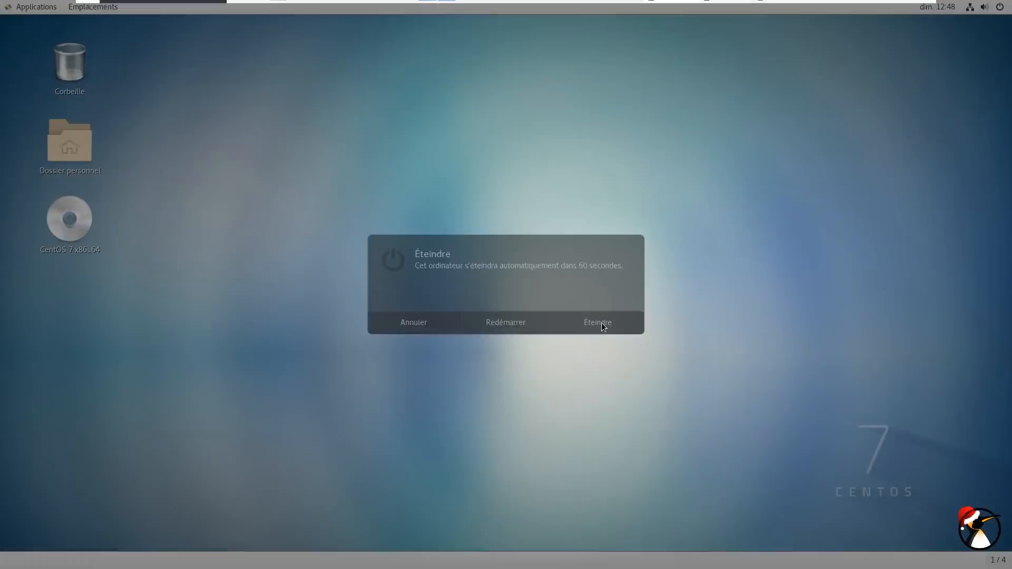